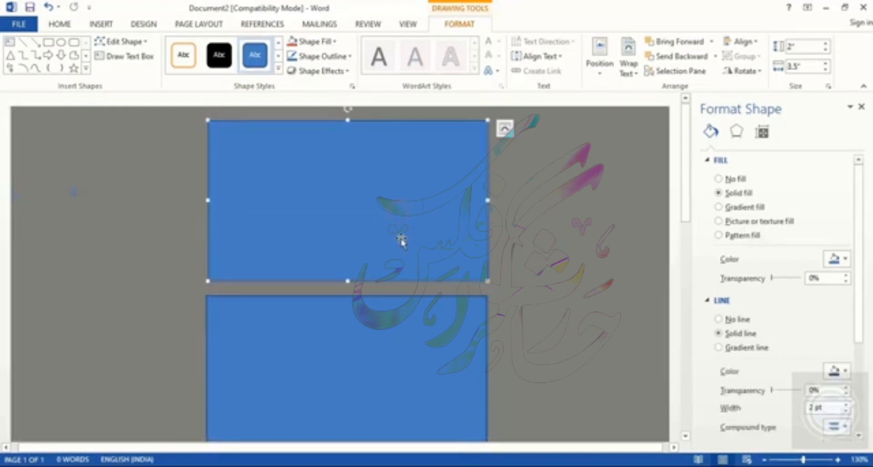
Step: Fill the two card rectangles with white and remove their outlines
click(846, 259)
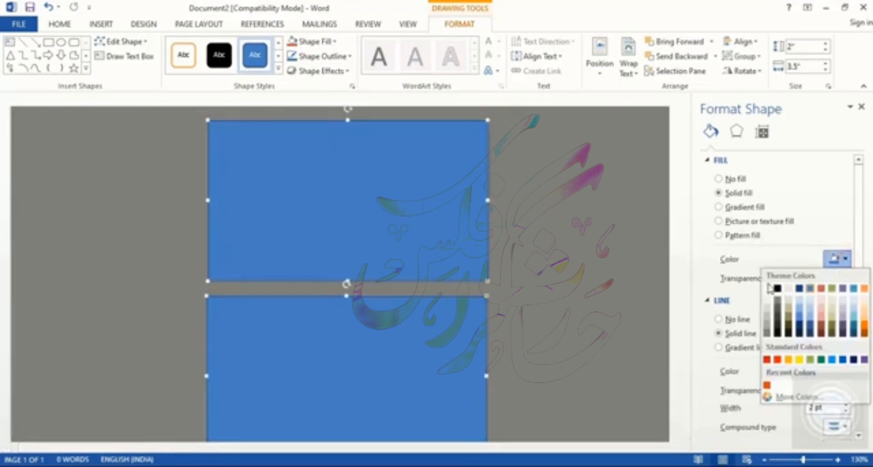
click(767, 288)
click(719, 319)
click(608, 303)
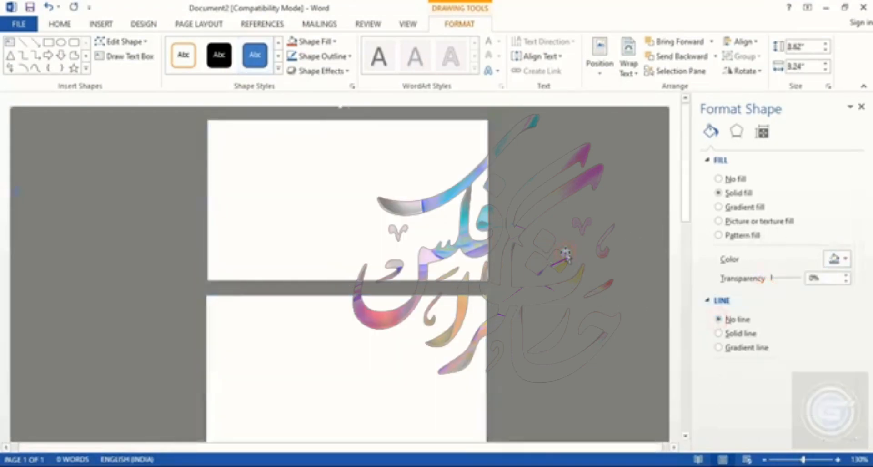
Step: Draw a freeform shape over the top rectangle's right portion, with a diagonal left edge from its top to its bottom
click(104, 25)
click(177, 68)
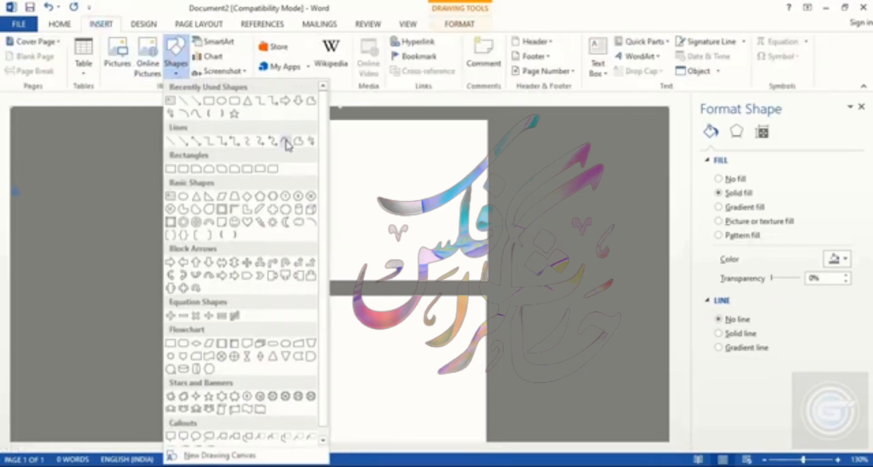
click(285, 141)
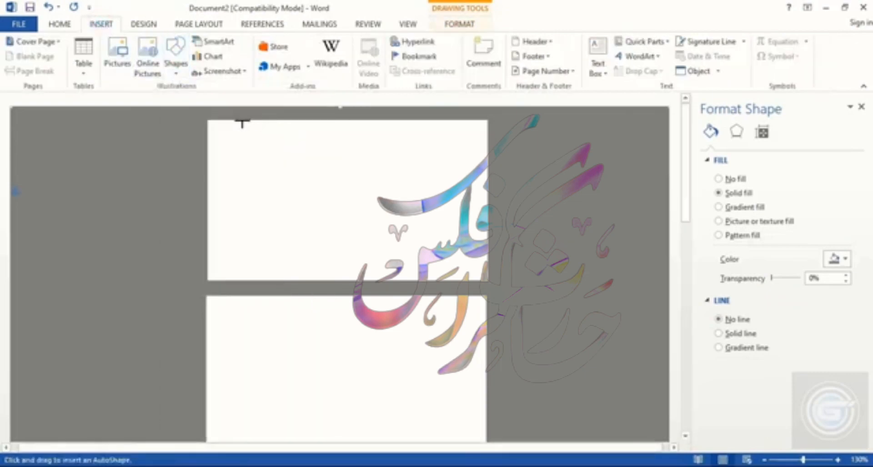
mouse_move(249, 122)
mouse_down()
mouse_move(320, 223)
mouse_move(391, 278)
mouse_up()
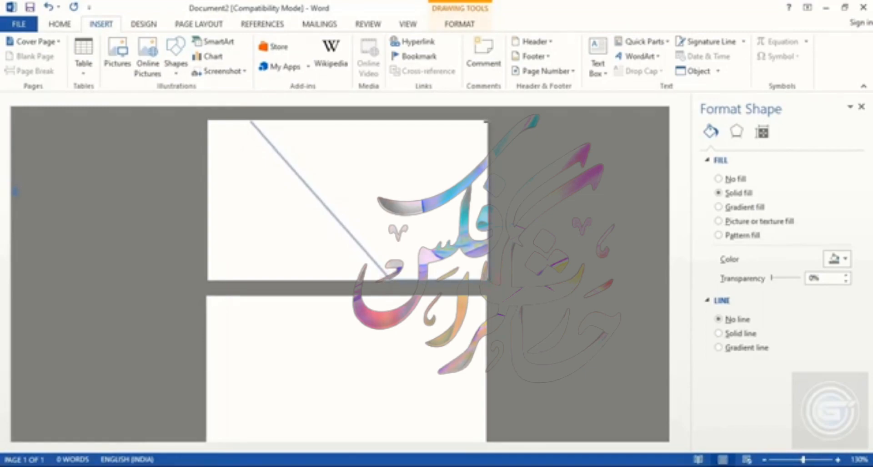
click(250, 121)
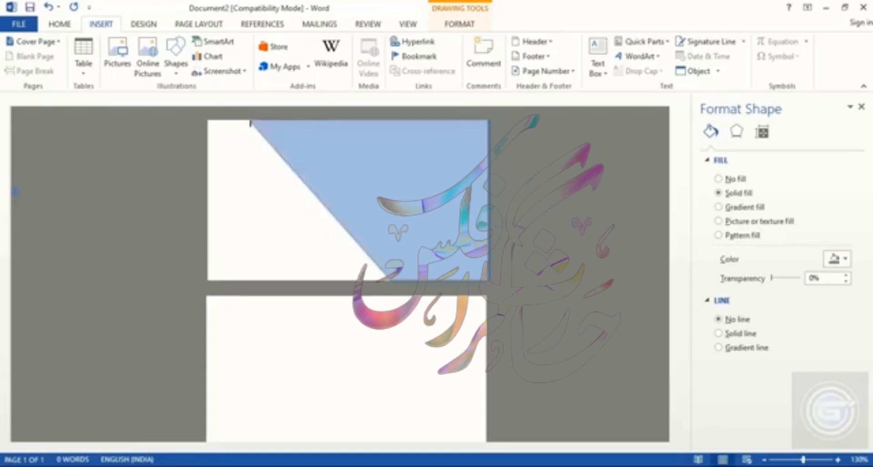
Step: Remove the freeform's outline and fill it with a dark navy theme color
click(719, 318)
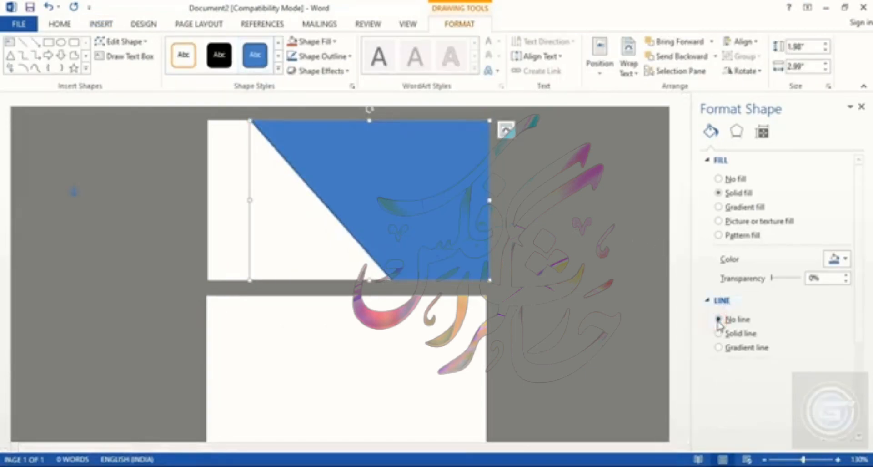
click(846, 260)
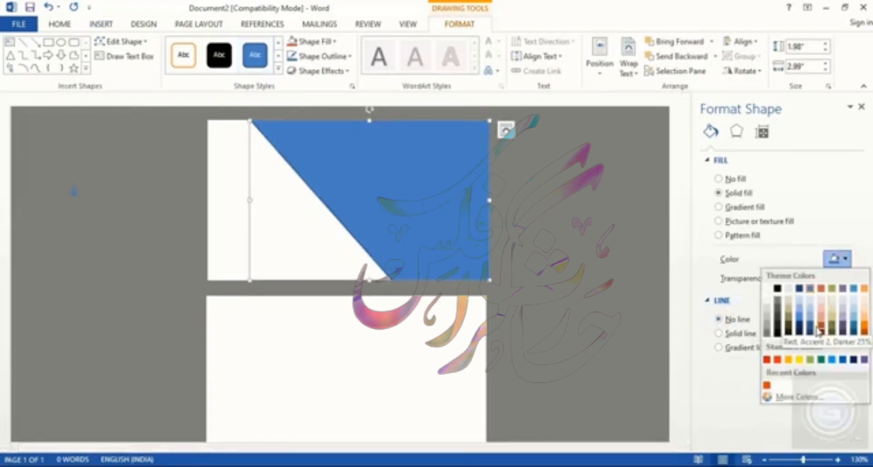
click(799, 332)
Step: Edit the freeform's points to bend its diagonal left edge into an S-shaped curve
click(385, 174)
right_click(384, 173)
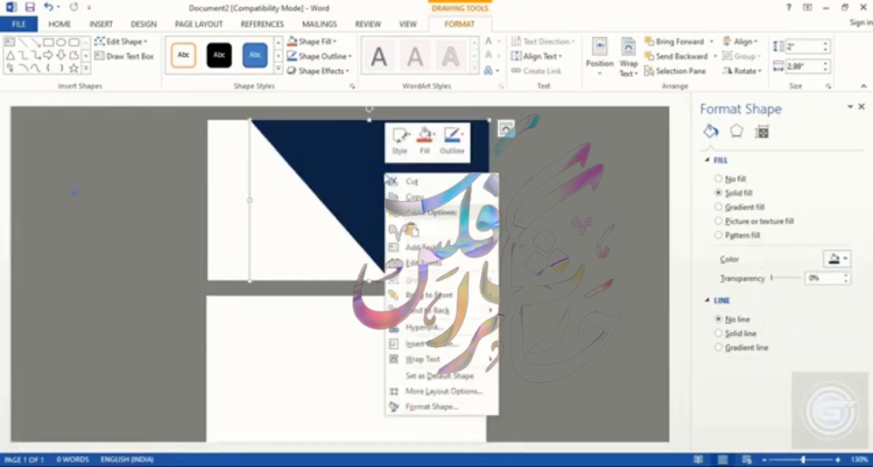
click(410, 264)
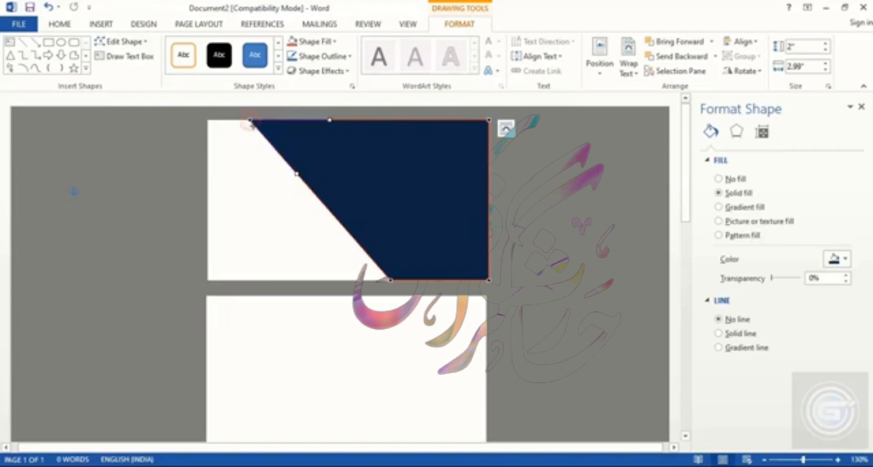
drag(297, 173, 316, 161)
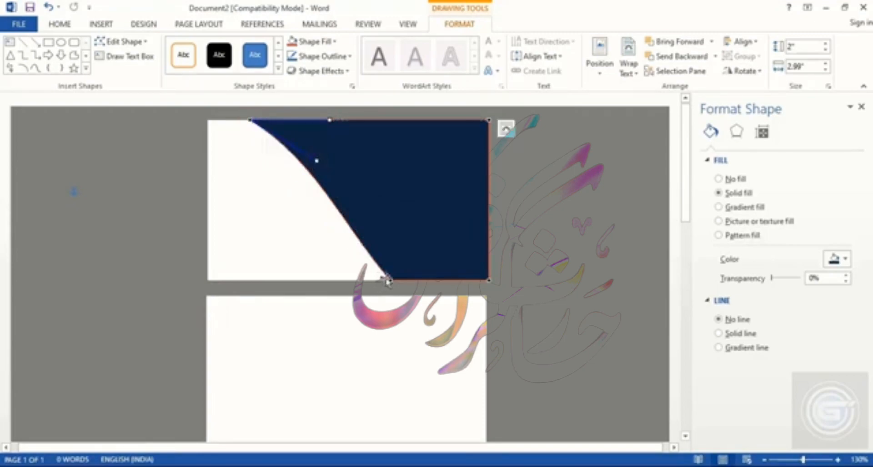
click(390, 279)
drag(345, 226, 318, 259)
click(555, 263)
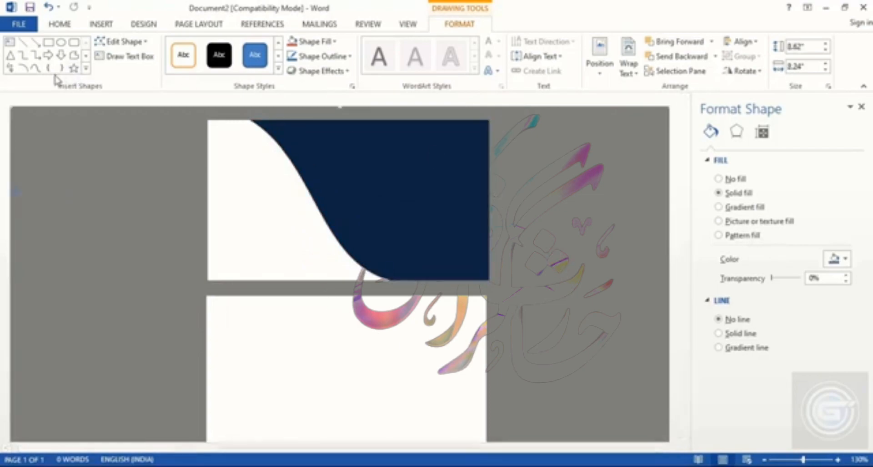
Step: Draw a freeform triangle between the navy curve and the card's bottom edge
click(35, 68)
scroll(156, 412, up, 11)
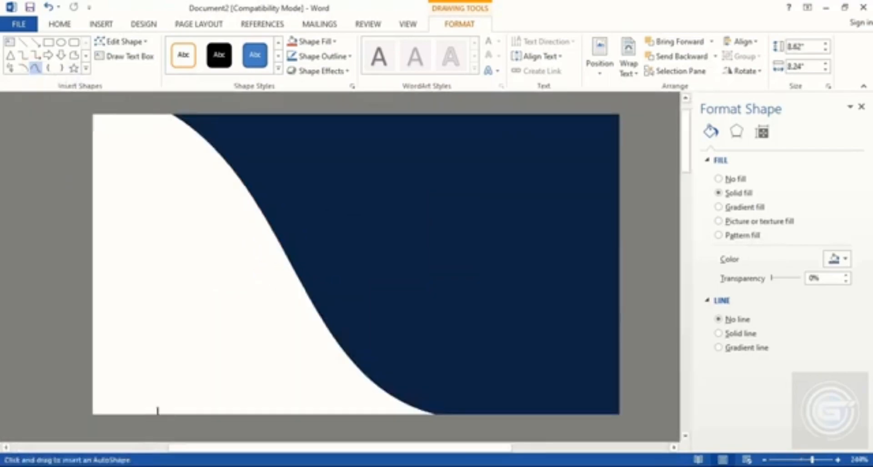
click(158, 412)
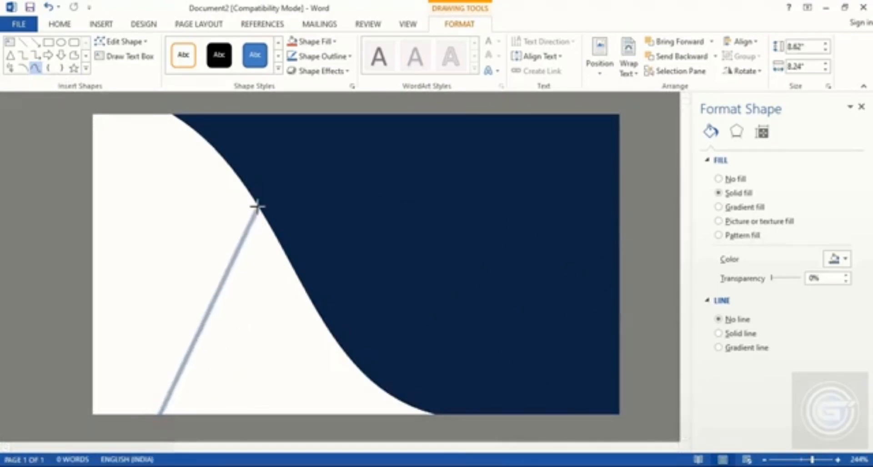
click(248, 190)
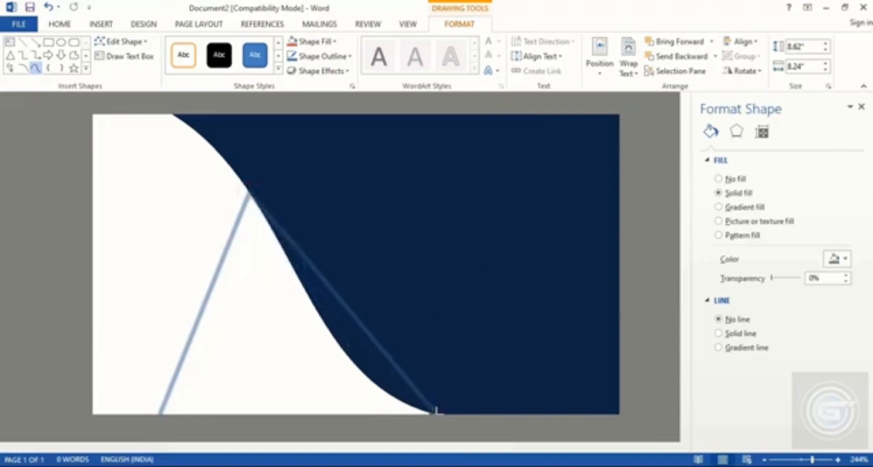
click(435, 415)
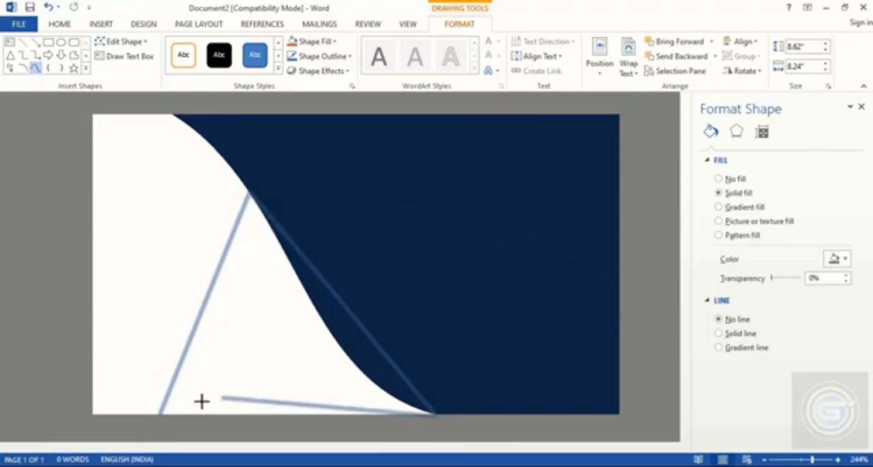
click(160, 414)
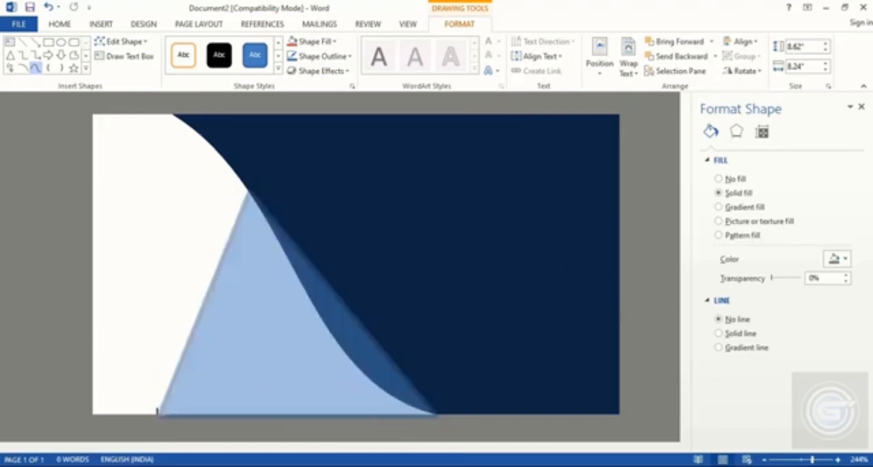
Step: Remove the triangle's outline and fill it with a custom olive green chosen in the Colors dialog
click(719, 319)
click(837, 259)
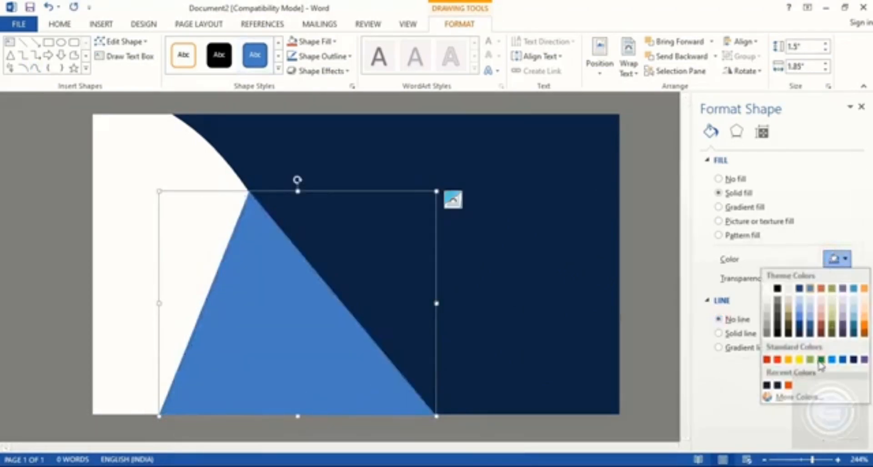
click(821, 359)
click(841, 262)
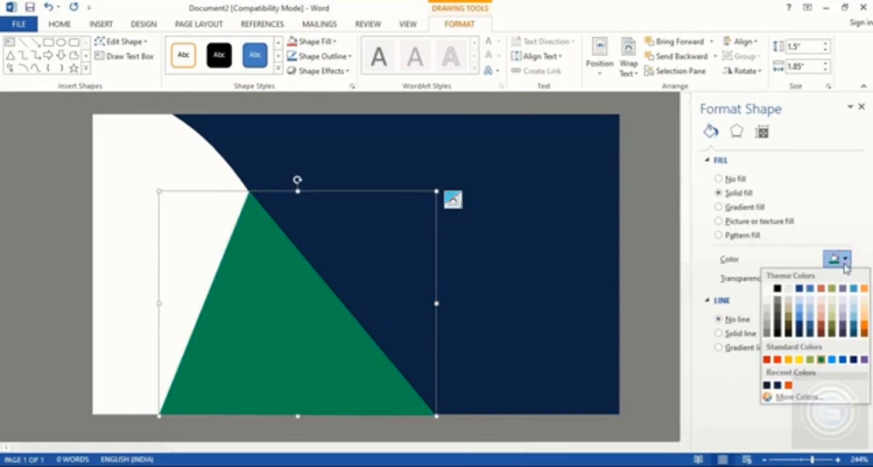
click(810, 398)
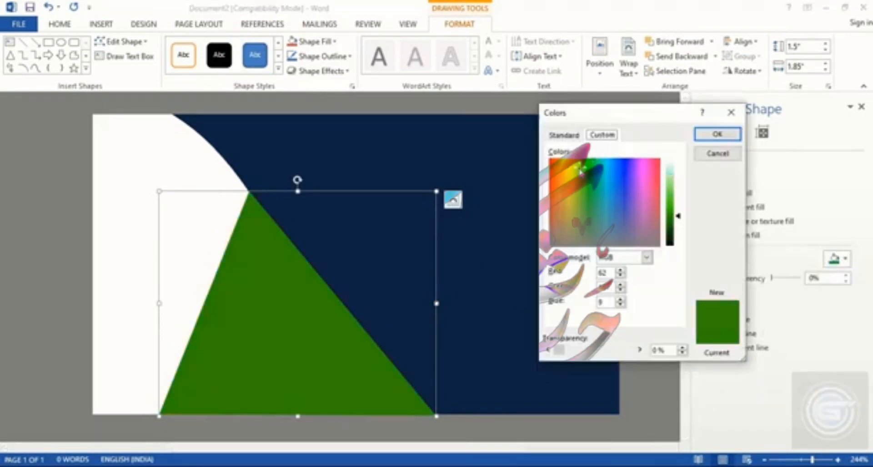
drag(580, 170, 578, 178)
click(718, 134)
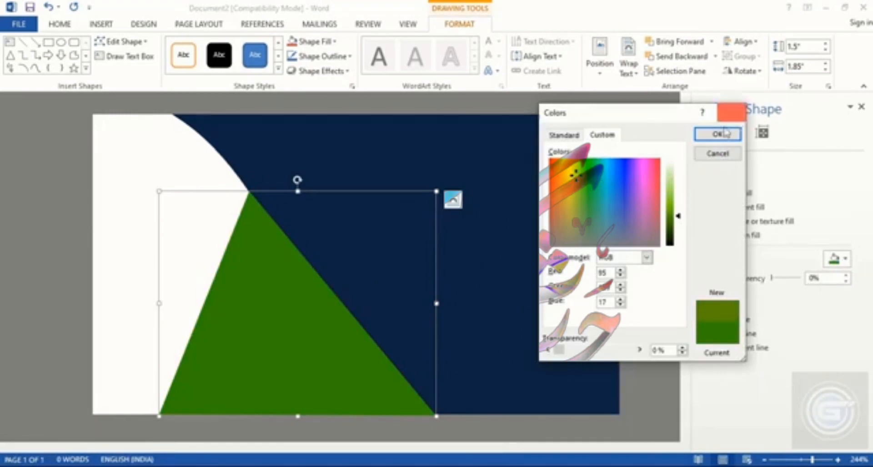
click(635, 280)
Step: Edit the triangle's points to curve its left edge outward, following the navy shape's curve
click(273, 322)
right_click(273, 322)
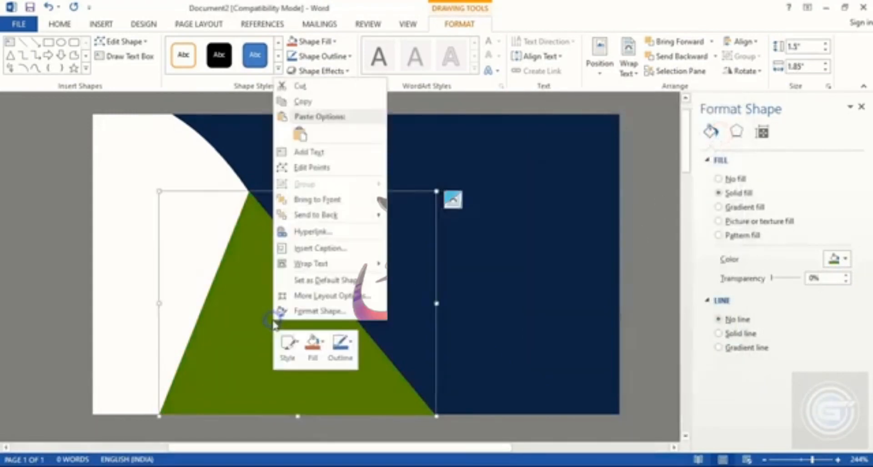
click(304, 169)
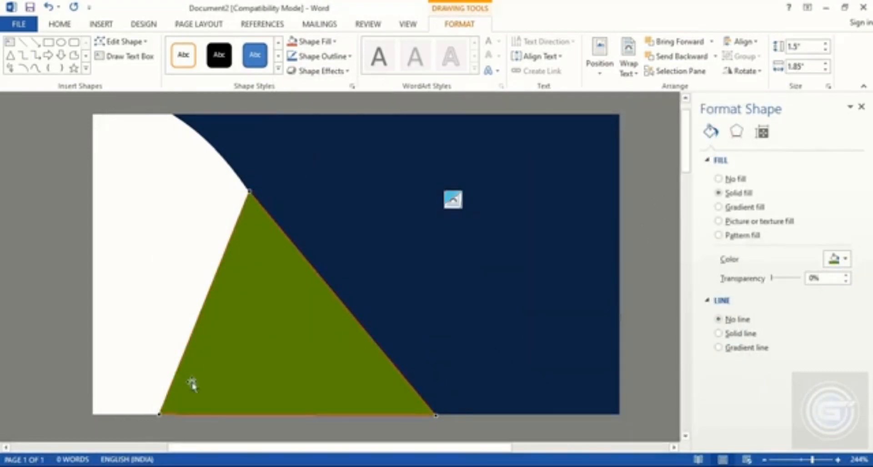
click(158, 413)
drag(189, 340, 306, 349)
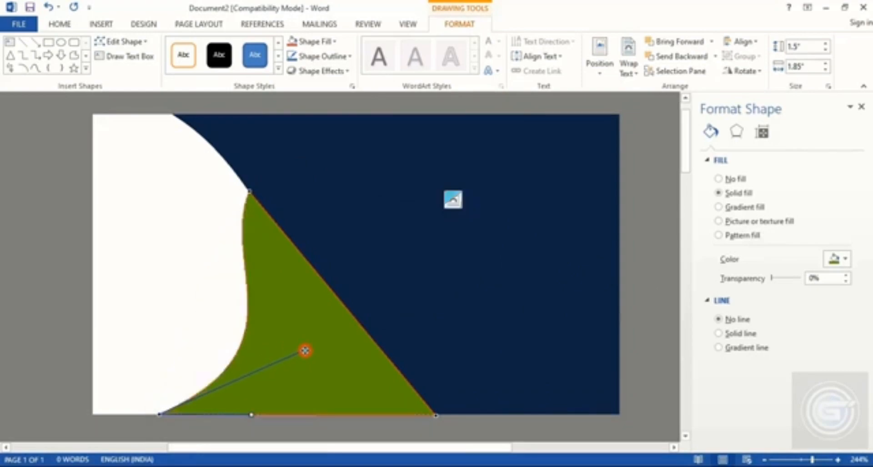
click(249, 189)
drag(218, 265, 285, 261)
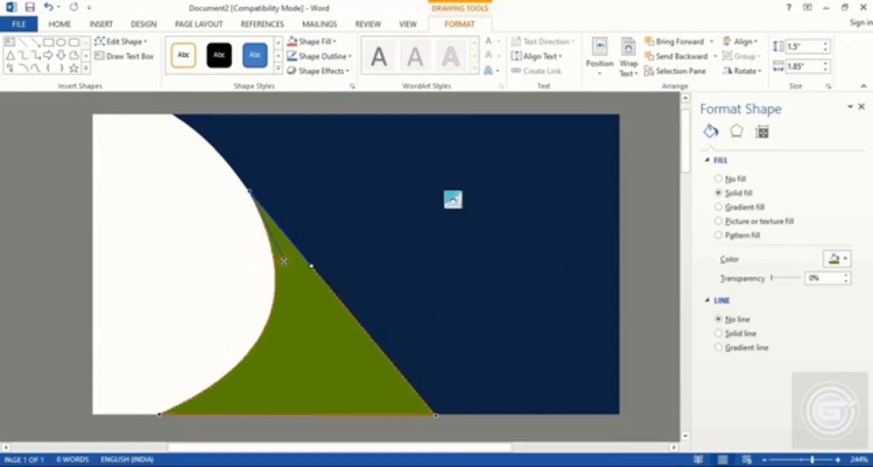
Step: Draw a second freeform triangle inside the green shape, from the curve down to the card's bottom edge
click(33, 68)
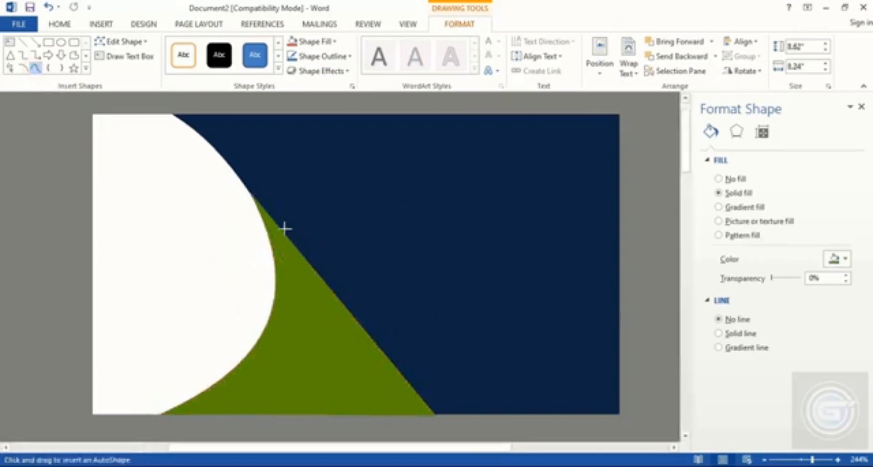
click(268, 212)
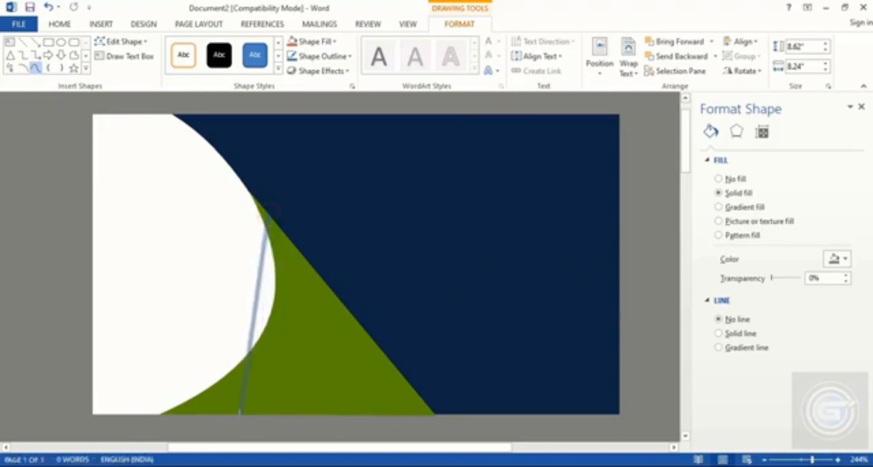
click(435, 412)
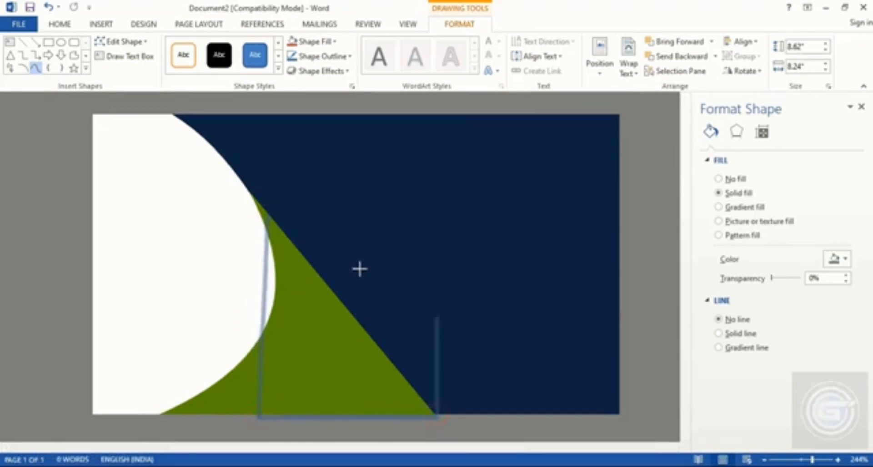
click(269, 215)
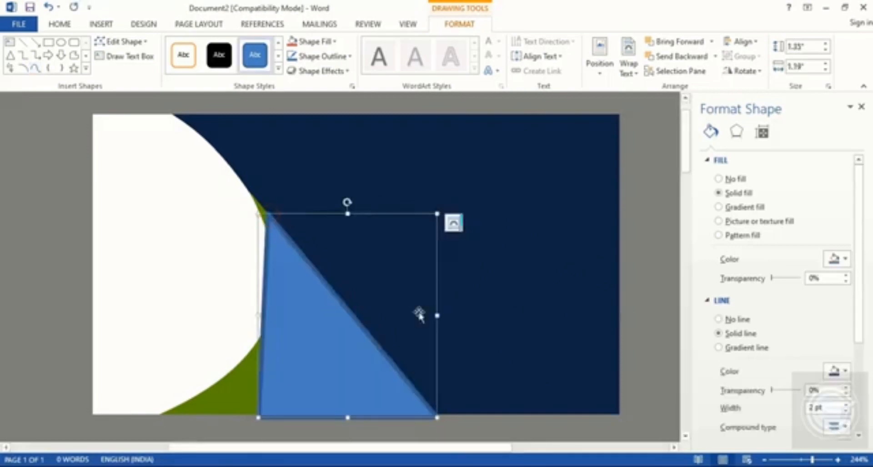
Step: Fill the second triangle with a darker green from the recent colors and remove its outline
click(844, 259)
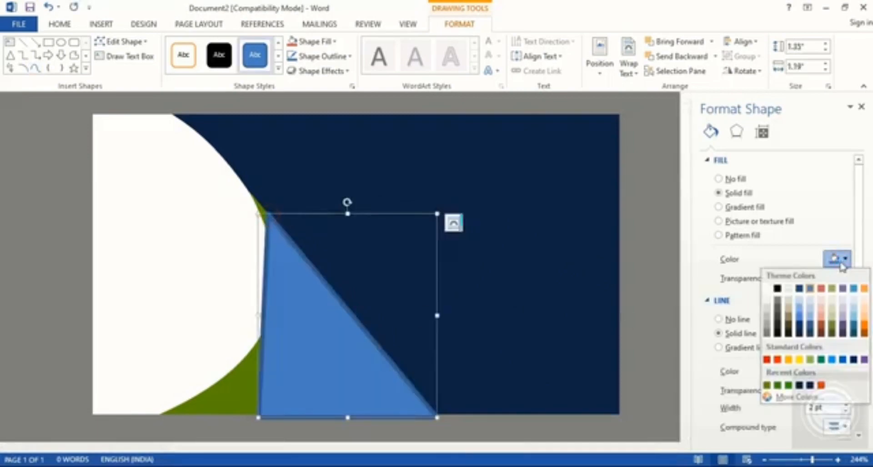
click(779, 386)
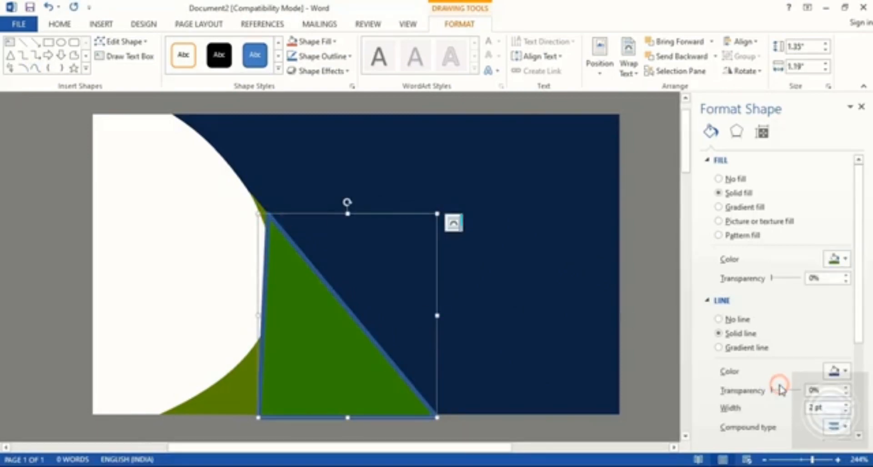
click(719, 319)
Step: Edit the second triangle's points to curve its left edge outward
right_click(300, 314)
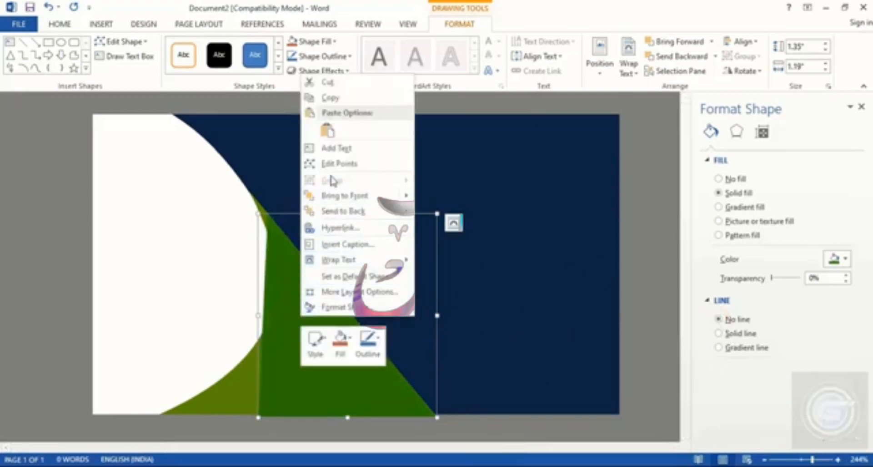
click(332, 165)
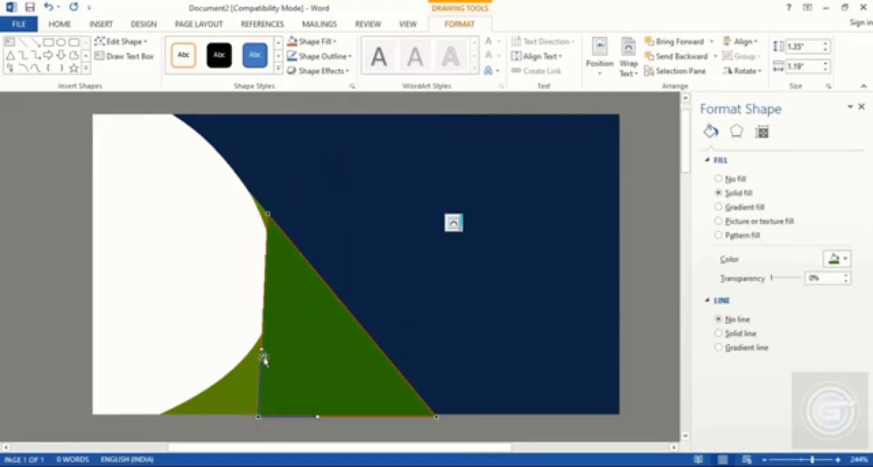
drag(261, 351, 328, 321)
click(269, 213)
drag(265, 281, 286, 244)
Step: Change the stacking order so the navy shape hides the dark green triangle's straight edge
click(370, 250)
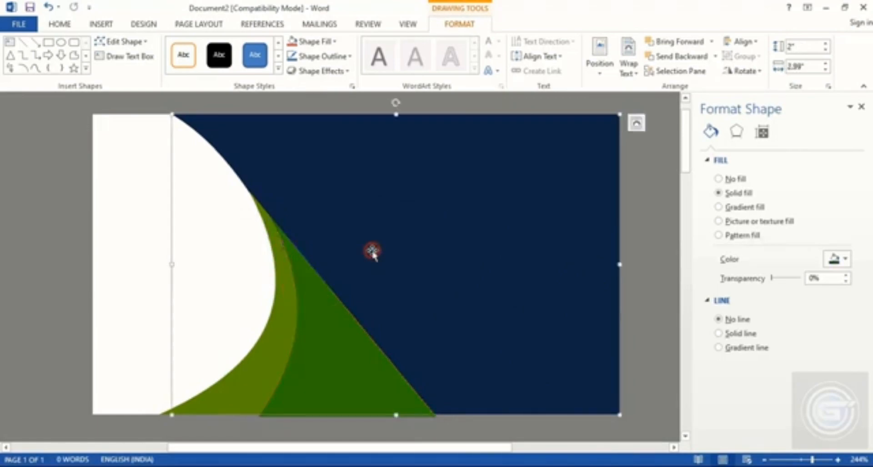
right_click(387, 241)
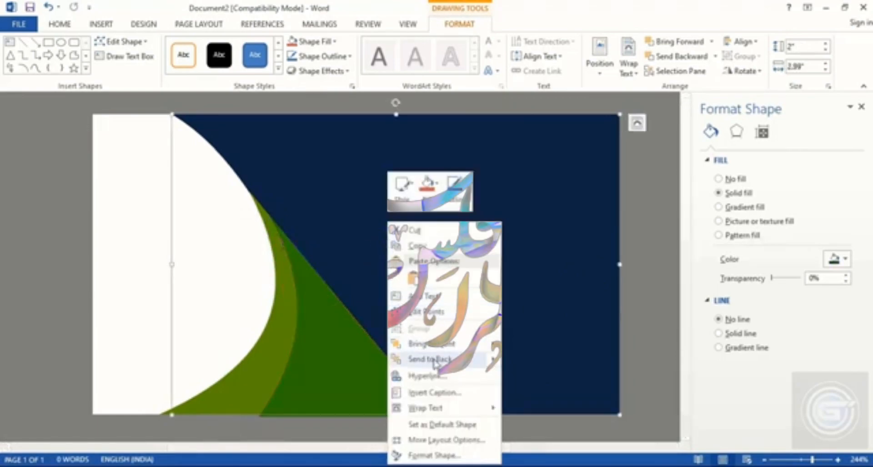
mouse_move(482, 343)
click(521, 345)
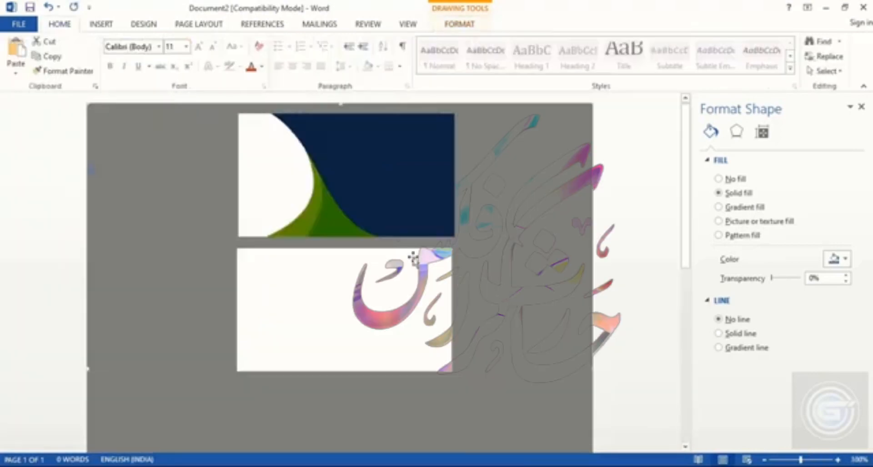
Step: Copy the navy curved shape onto the second card below
ctrl+click(387, 167)
drag(387, 166, 382, 300)
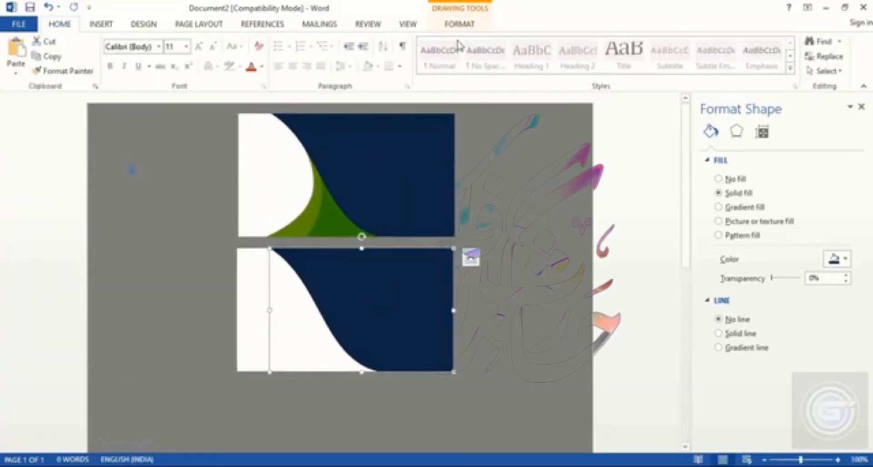
Step: Flip the copied navy shape horizontally and shift it left on the second card
click(459, 25)
click(743, 71)
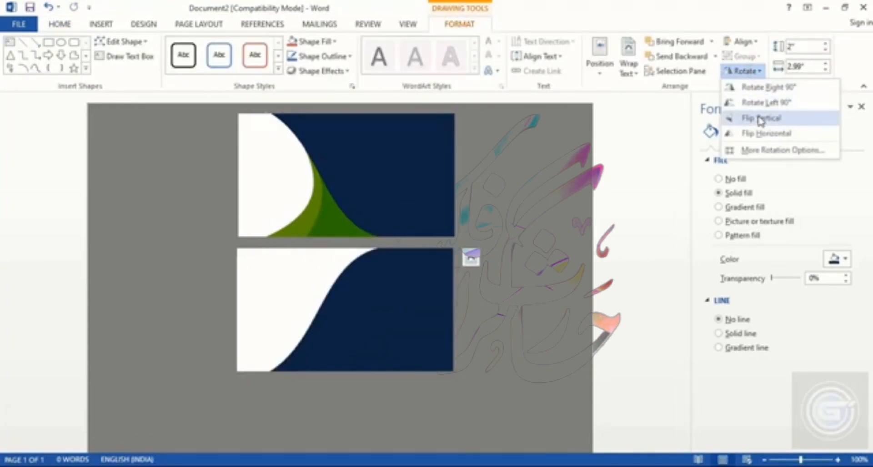
click(757, 134)
drag(364, 289, 333, 291)
click(523, 281)
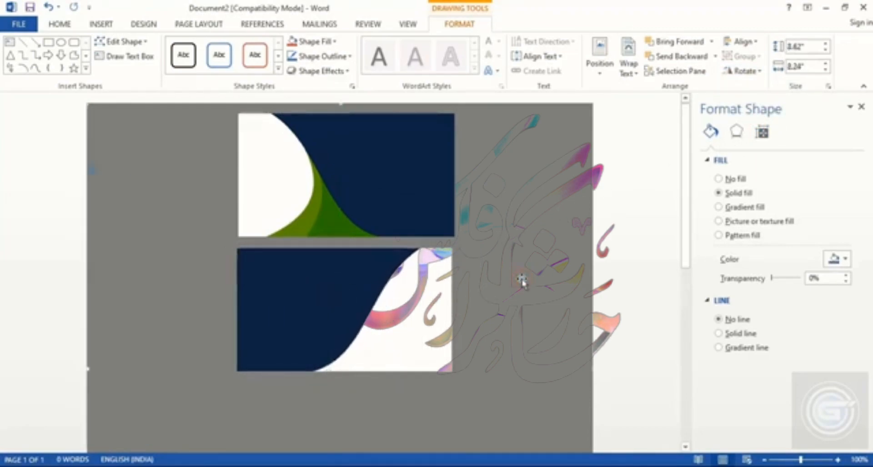
Step: Copy the dark green triangle onto the second card
click(319, 229)
drag(327, 227, 358, 359)
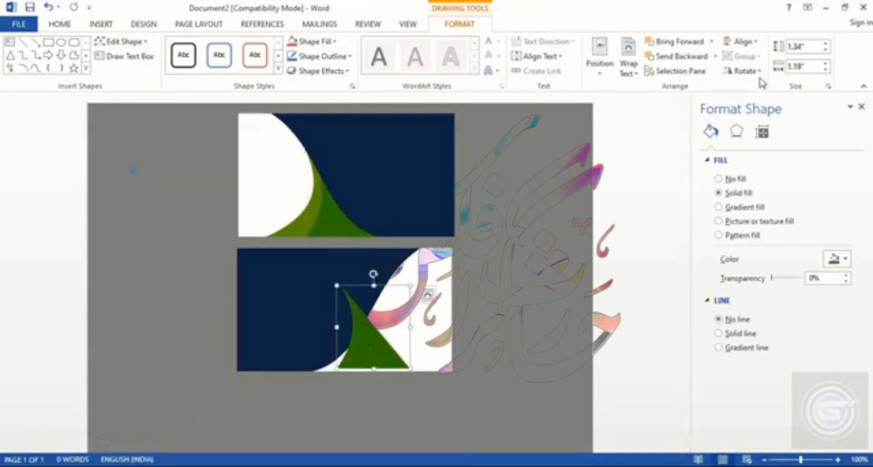
Step: Flip the copied dark green triangle horizontally and nudge it left along the navy curve
click(744, 71)
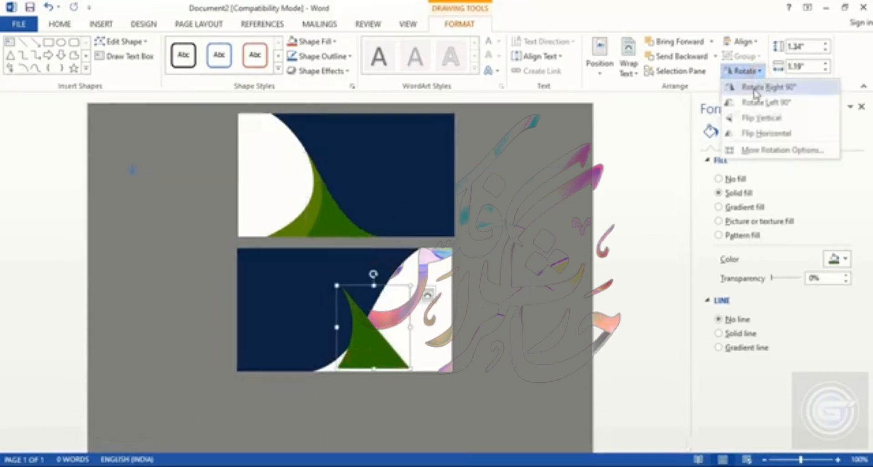
click(756, 136)
drag(381, 357, 359, 359)
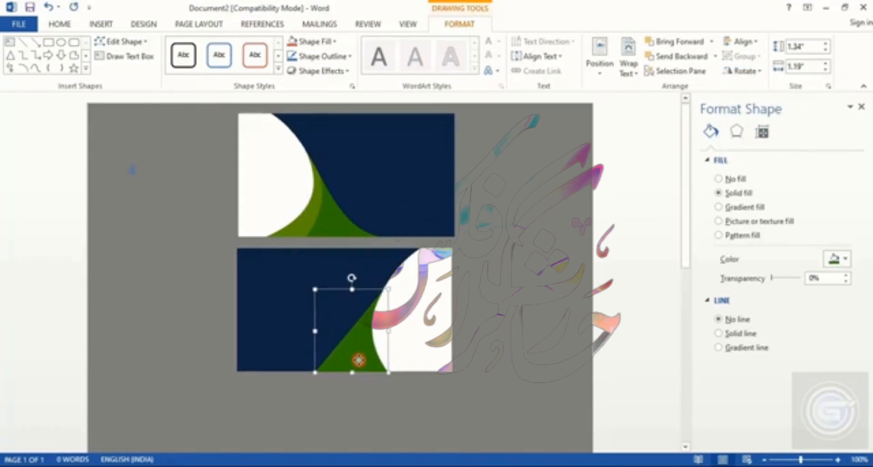
Step: Copy the lighter green curved shape onto the second card
click(302, 229)
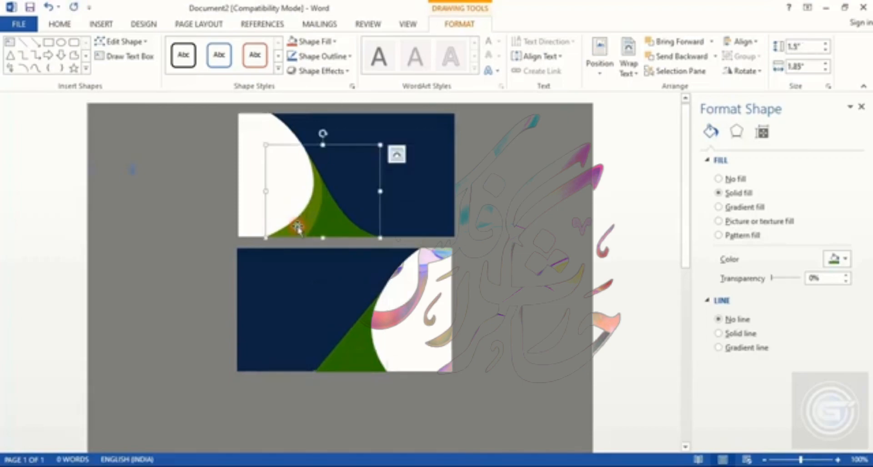
drag(296, 230, 370, 348)
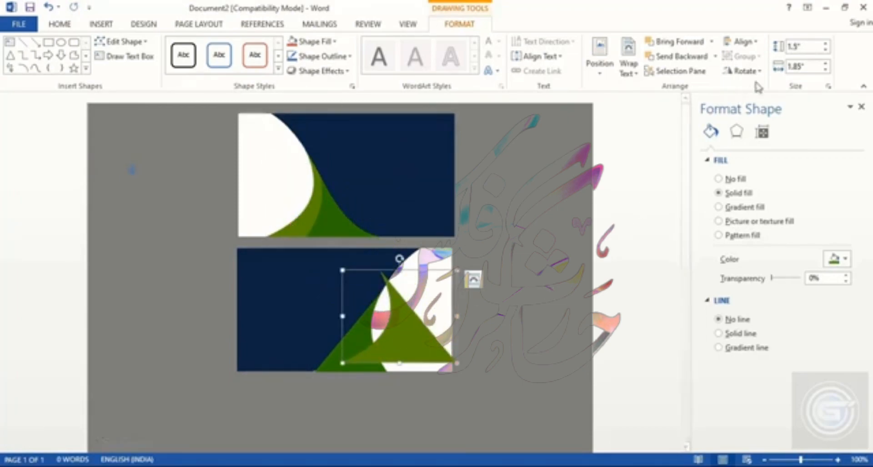
Step: Flip the copied lighter green shape horizontally
click(742, 70)
click(753, 136)
mouse_move(413, 339)
mouse_down()
mouse_move(386, 336)
mouse_move(411, 341)
mouse_up()
click(391, 411)
Step: Rearrange the second card's layers, sending the dark green triangle and the navy shape backward
click(329, 363)
right_click(331, 366)
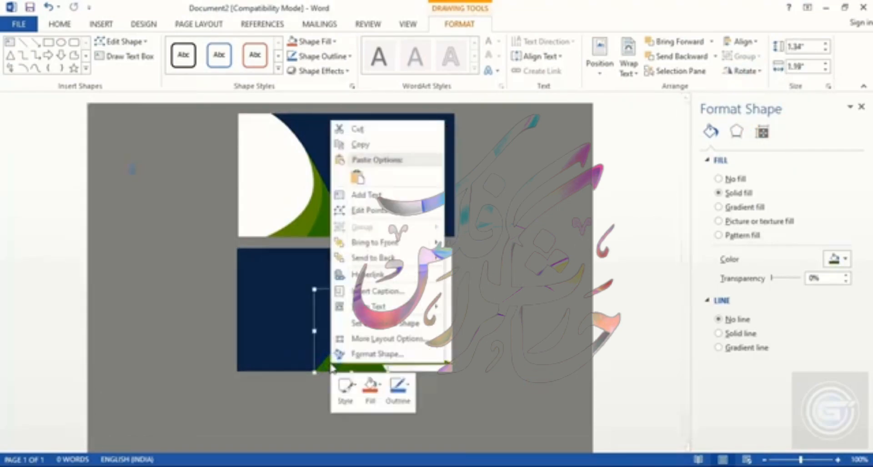
mouse_move(415, 246)
click(447, 244)
click(300, 285)
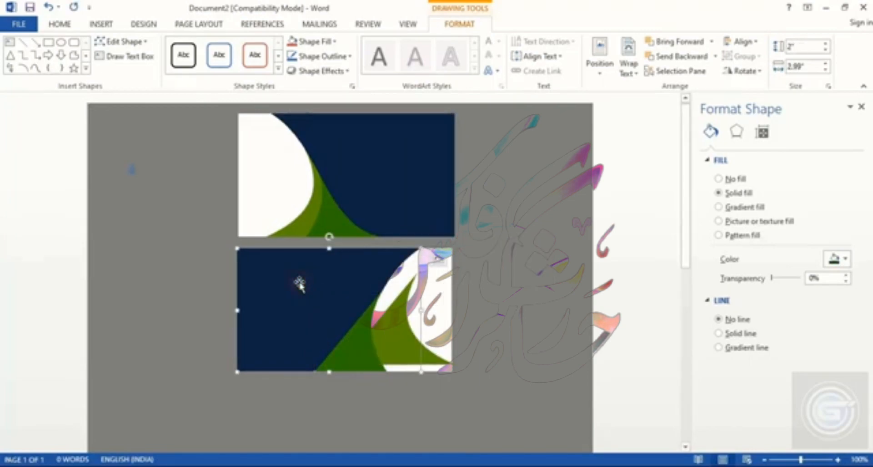
right_click(300, 284)
mouse_move(354, 160)
click(439, 162)
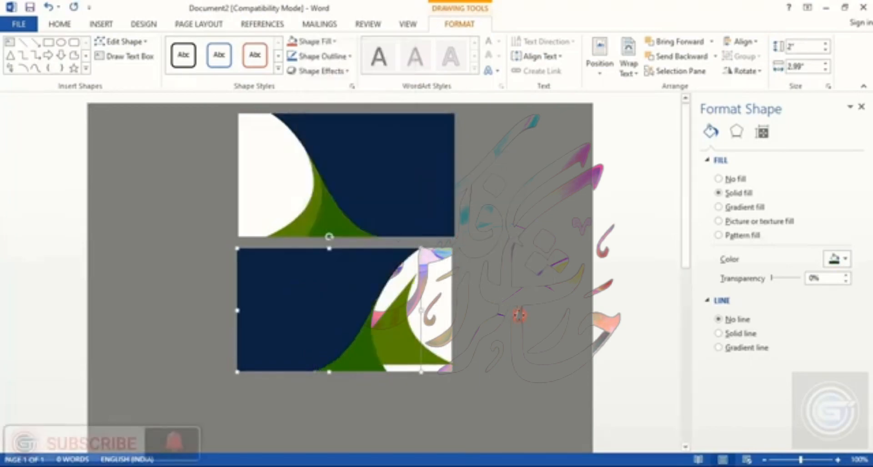
Step: Position the lighter green shape on the second card so it sits along the navy curve
click(398, 353)
drag(398, 355, 373, 358)
key(ctrl+Right)
key(ctrl+Left)
key(ctrl+Left)
key(ctrl+Right)
key(ctrl+Left)
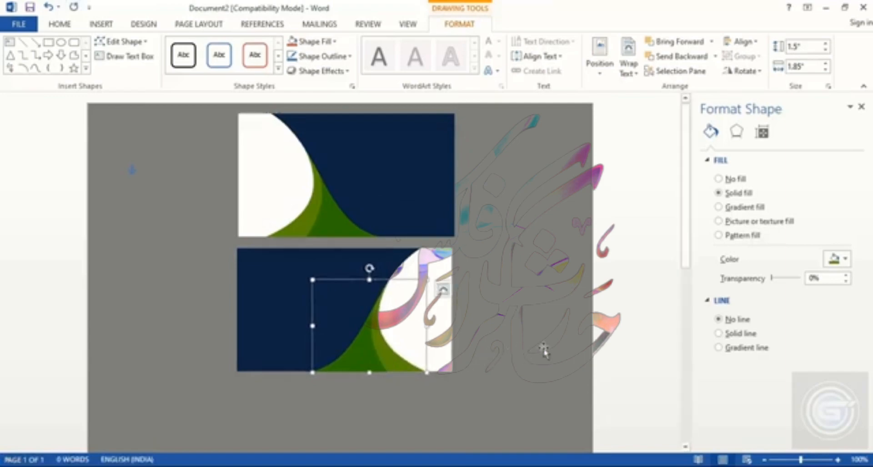
click(544, 351)
Step: Insert the company logo picture 41
click(97, 25)
click(117, 54)
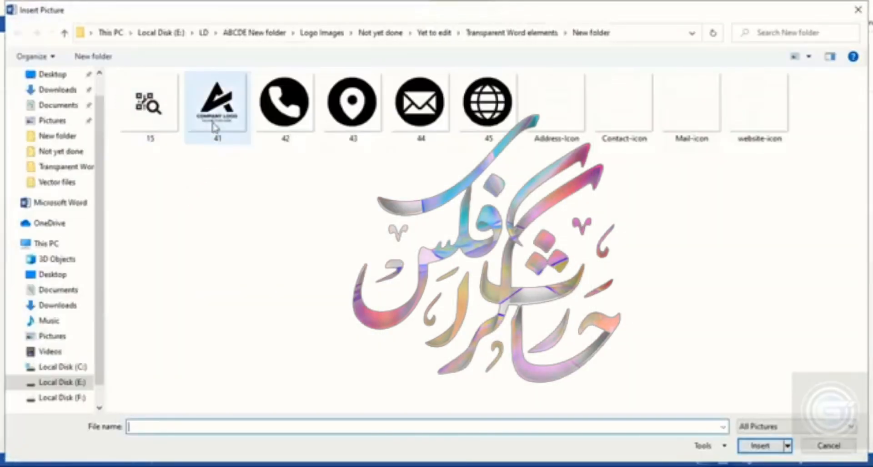
double_click(217, 114)
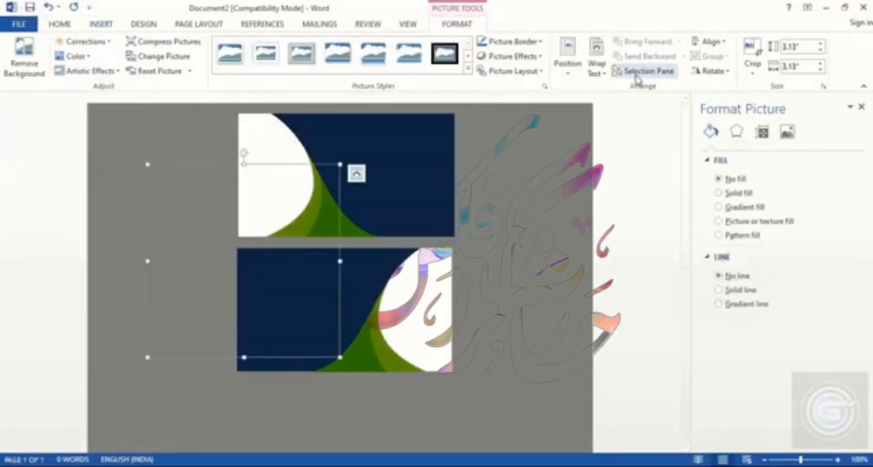
Step: Set the logo in front of text, shrink it to about 1.01 inches and place it in the first card's white area
click(600, 68)
click(633, 181)
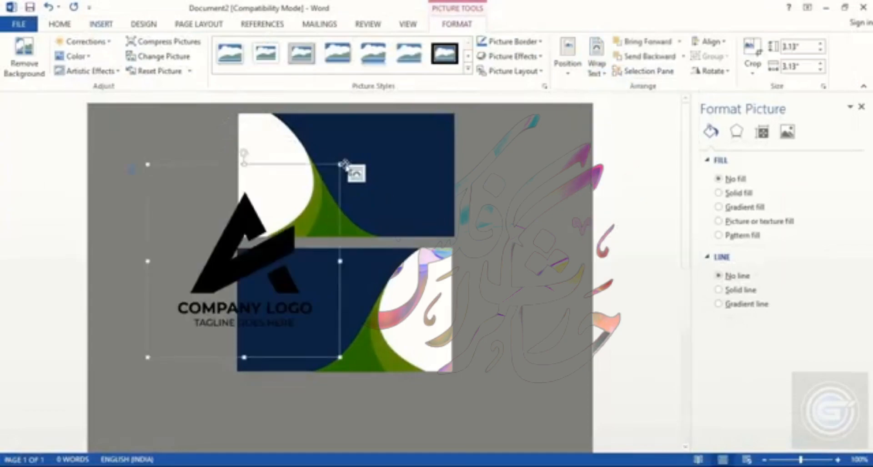
drag(286, 194, 290, 203)
drag(327, 176, 213, 291)
drag(178, 335, 267, 185)
drag(306, 140, 298, 149)
Step: Copy the logo onto the second card's navy area and recolor the copy to a light white variant
drag(274, 182, 278, 310)
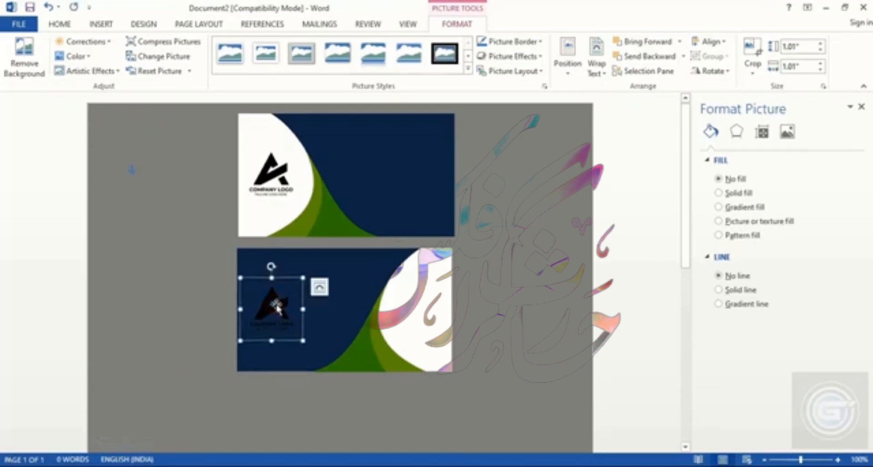
click(788, 132)
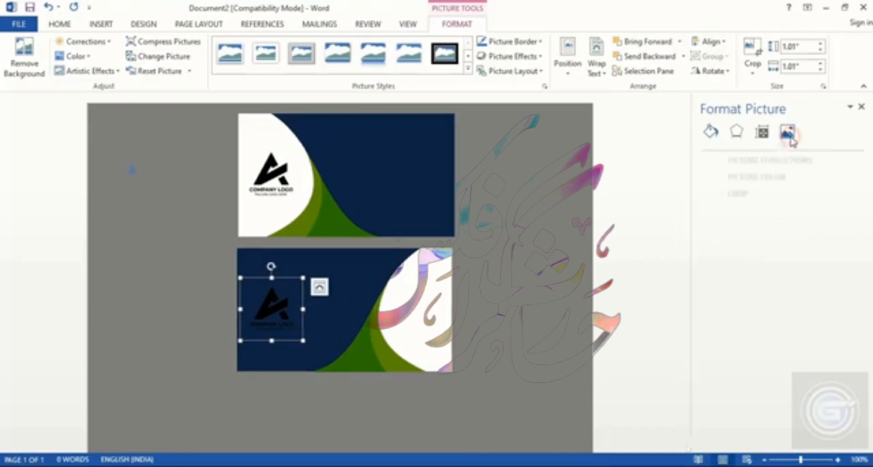
click(741, 177)
click(825, 303)
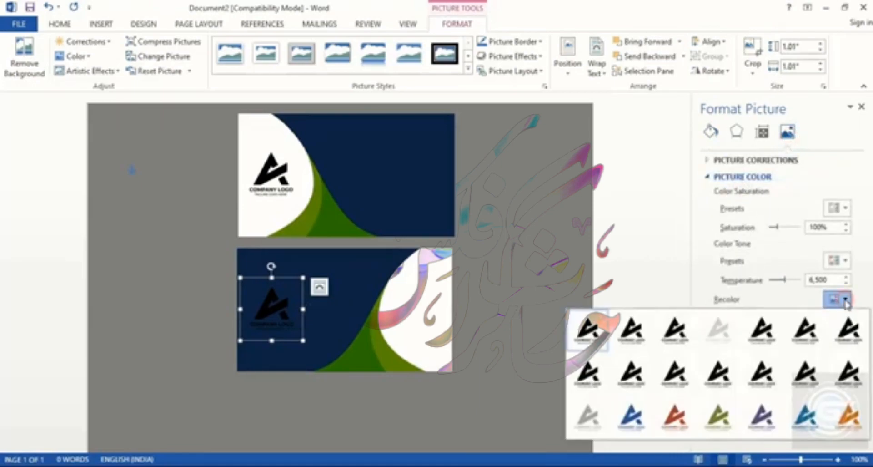
click(715, 330)
click(523, 302)
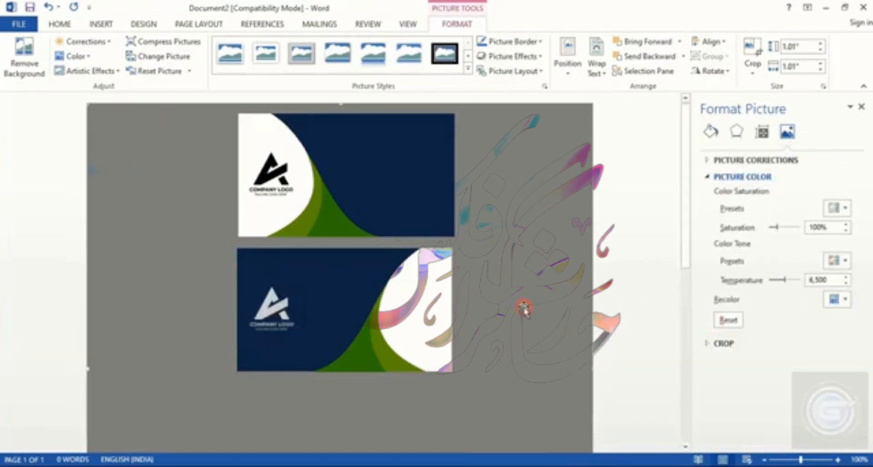
Step: Recolor the first card's logo to a green variant
click(266, 184)
click(790, 132)
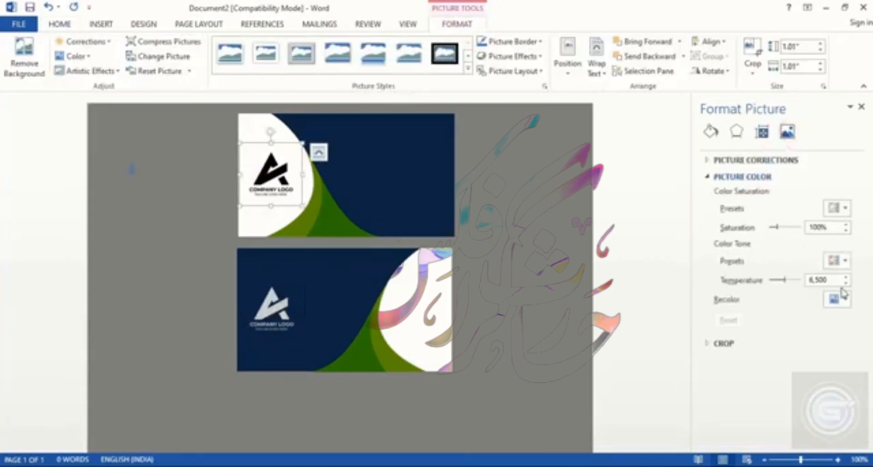
click(839, 299)
click(725, 416)
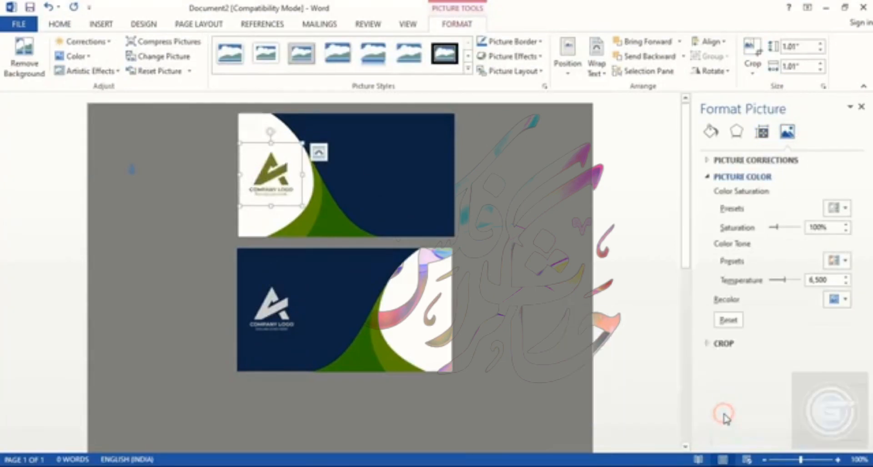
click(531, 234)
Step: Insert the QR code picture 15
click(101, 24)
click(118, 57)
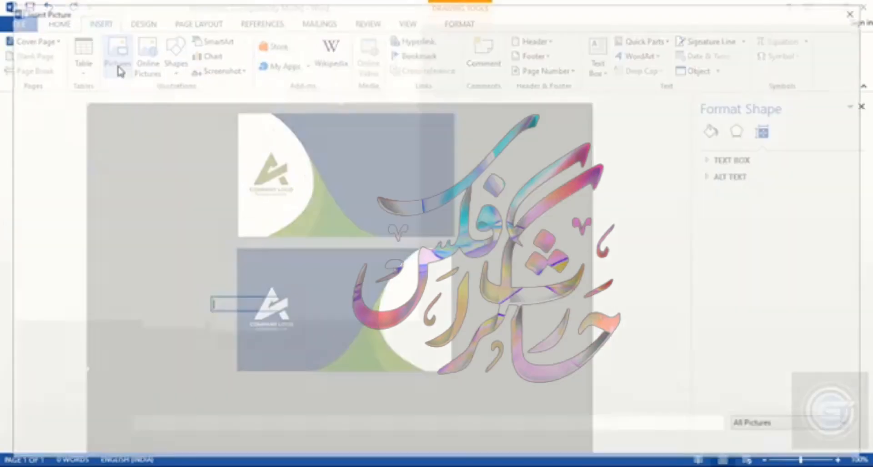
double_click(151, 111)
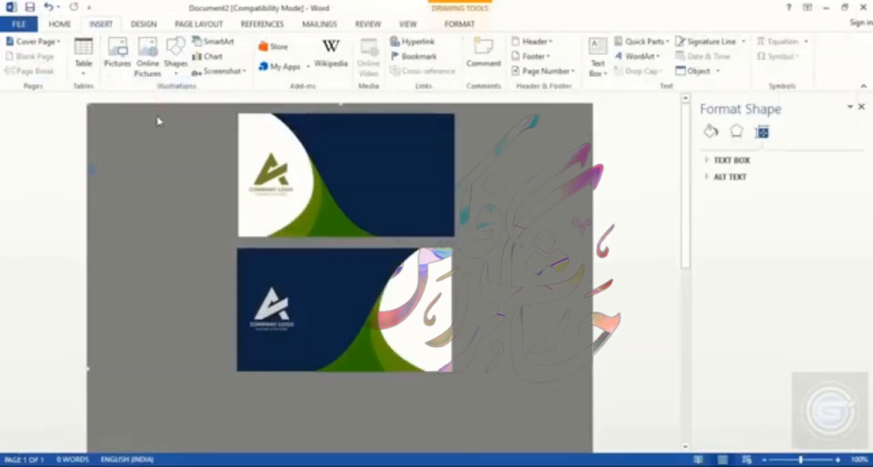
Step: Set the QR picture in front of text, resize it to about 1.59 inches and place it in the second card's white area
click(607, 77)
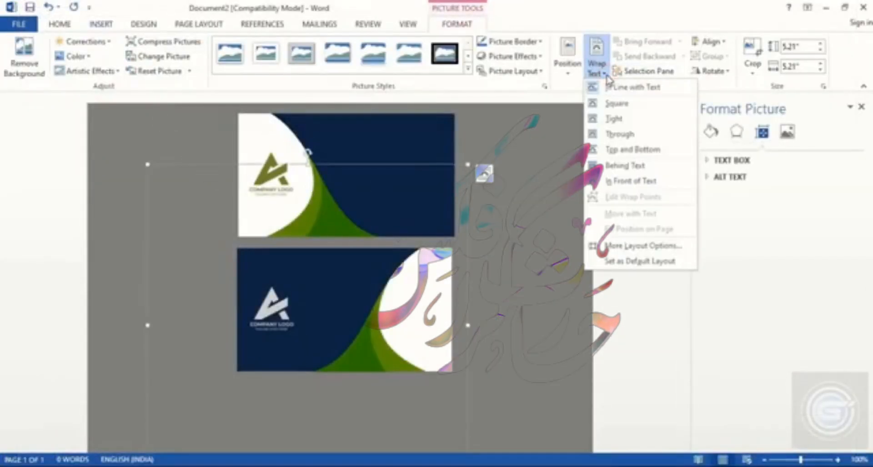
click(632, 180)
drag(469, 178, 315, 386)
drag(426, 311, 419, 309)
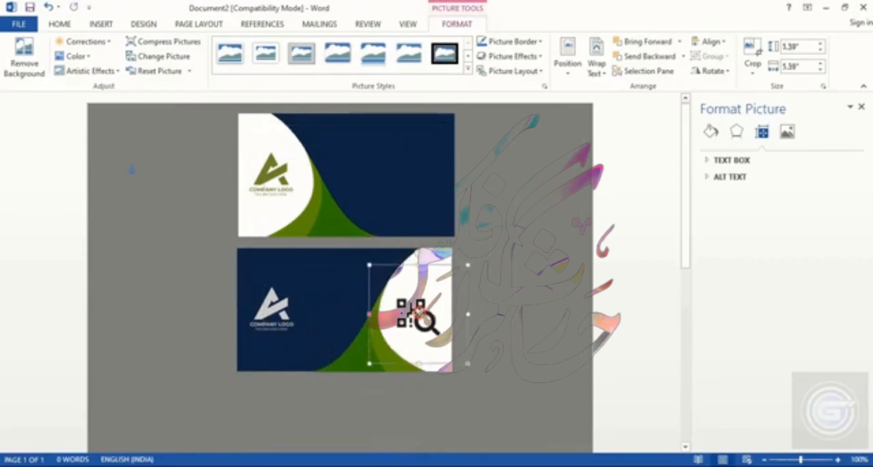
click(545, 311)
Step: Insert the phone icon picture 42
click(101, 23)
click(120, 56)
double_click(285, 103)
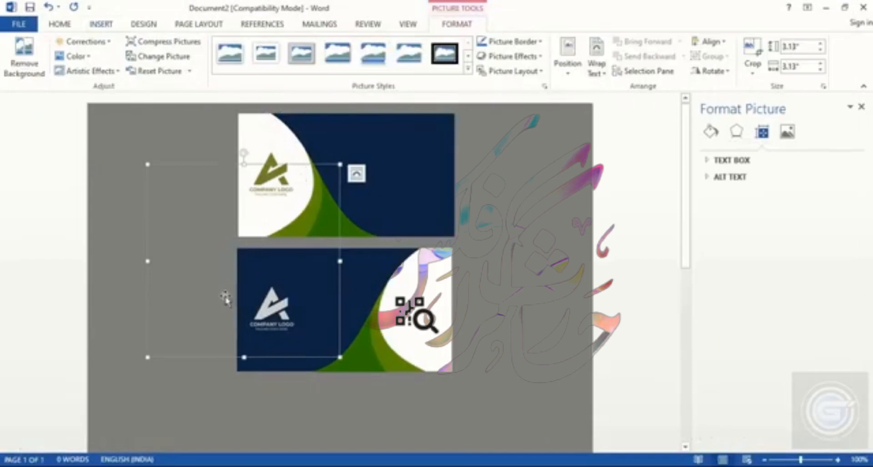
Step: Set the phone icon in front of text, shrink it to about 0.24 inches and place it on the first card's navy area
click(597, 68)
click(616, 184)
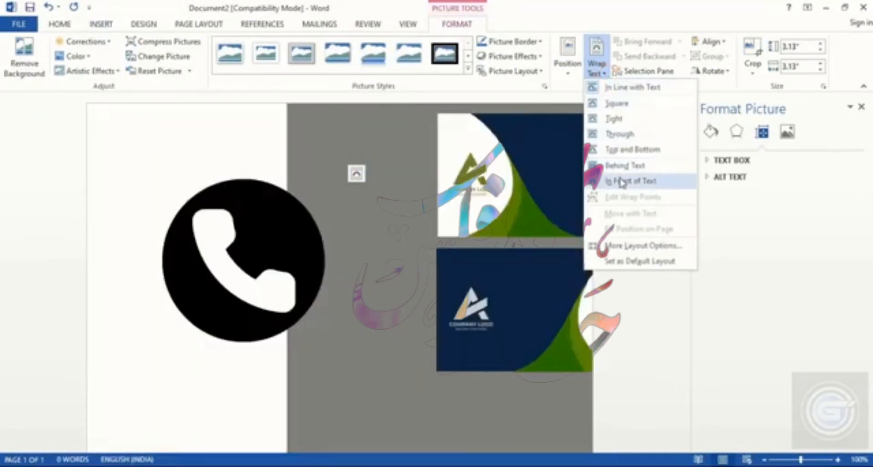
drag(342, 163, 376, 182)
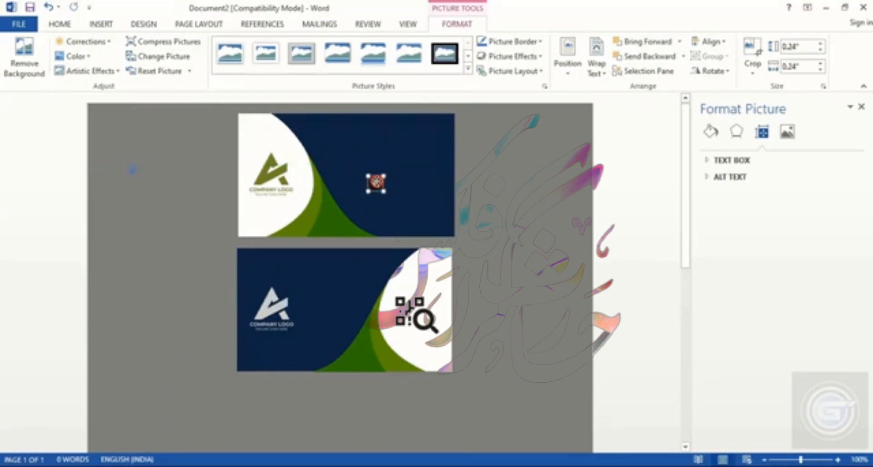
click(608, 221)
Step: Insert the mail icon picture 44
click(104, 23)
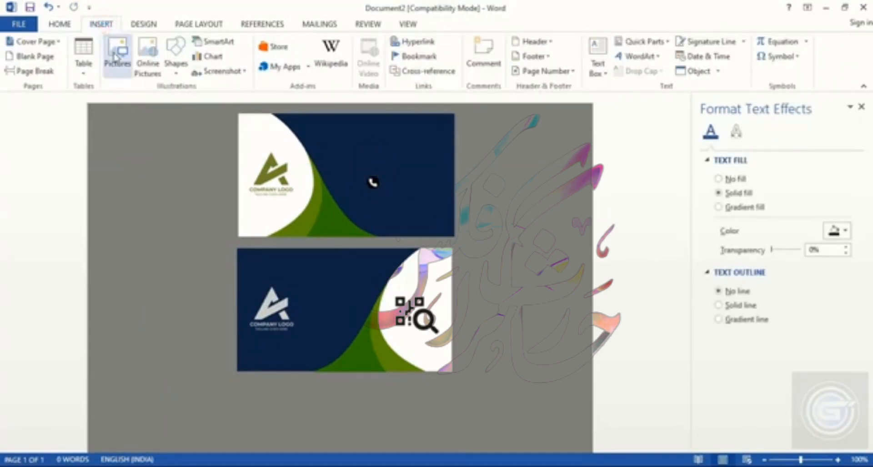
click(120, 51)
double_click(430, 111)
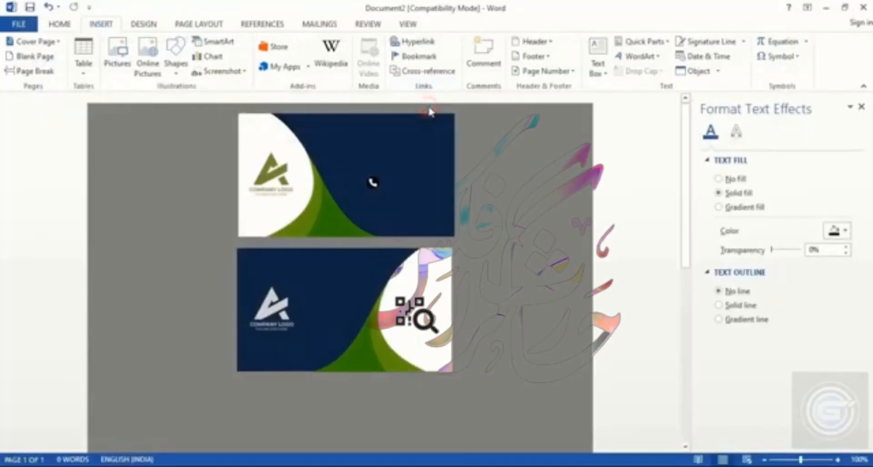
Step: Set the mail icon in front of text, shrink it and place it below the phone icon
click(598, 67)
click(633, 176)
drag(340, 165, 376, 205)
click(608, 207)
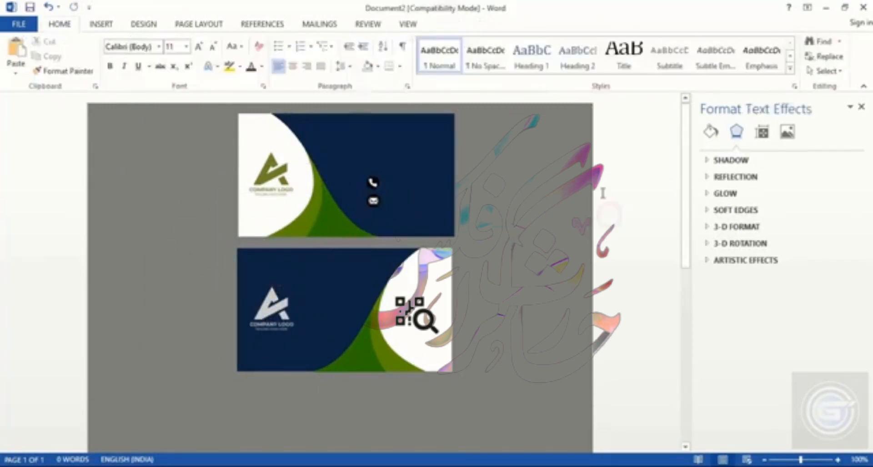
Step: Insert the globe icon picture 45
click(94, 23)
click(117, 57)
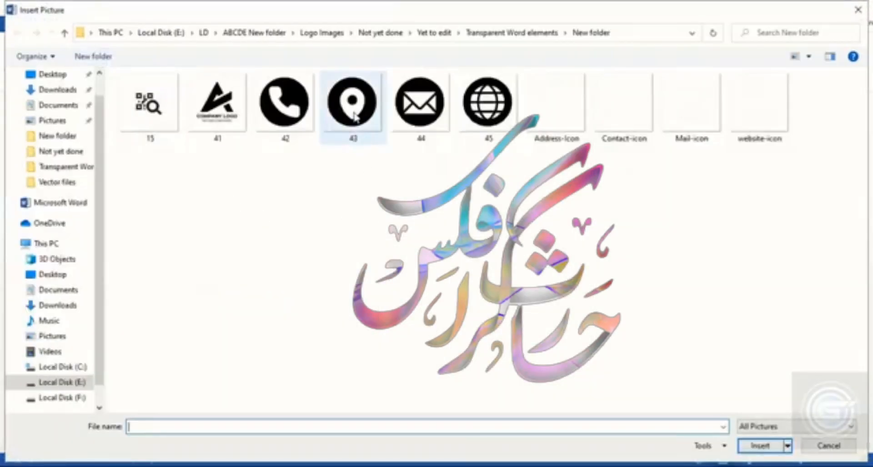
double_click(488, 101)
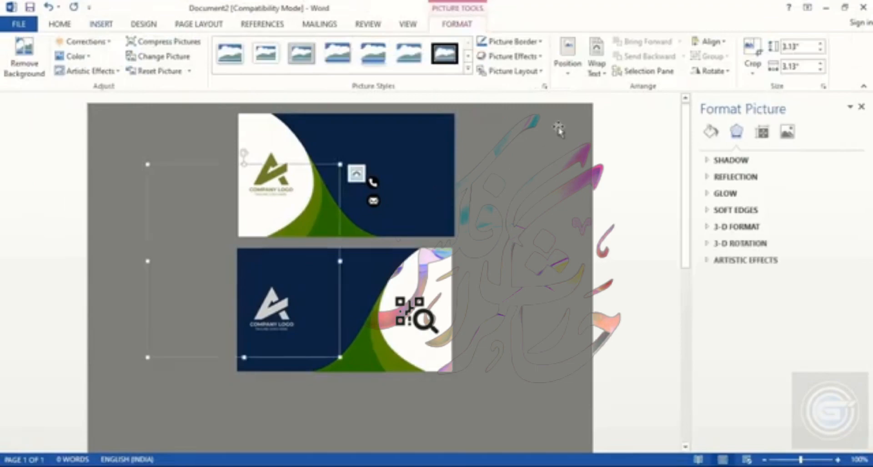
Step: Set the globe icon in front of text, shrink it to 0.25 inches, place it below the mail icon and nudge the icons left
click(596, 62)
click(615, 184)
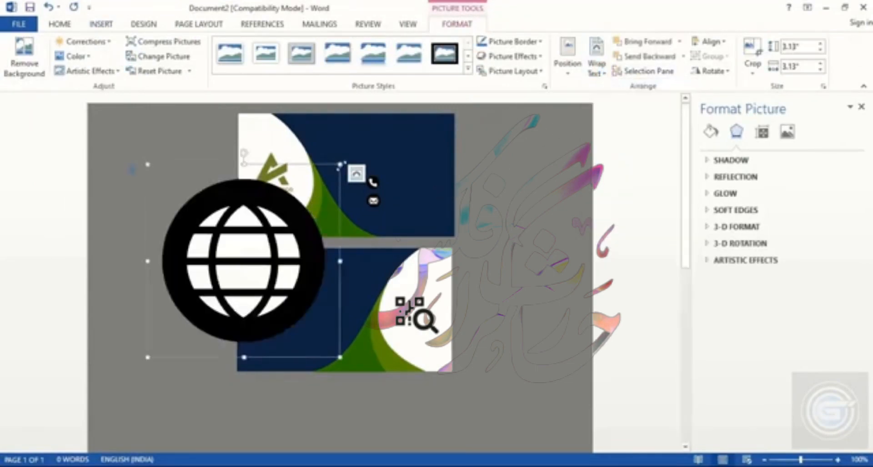
drag(340, 164, 375, 218)
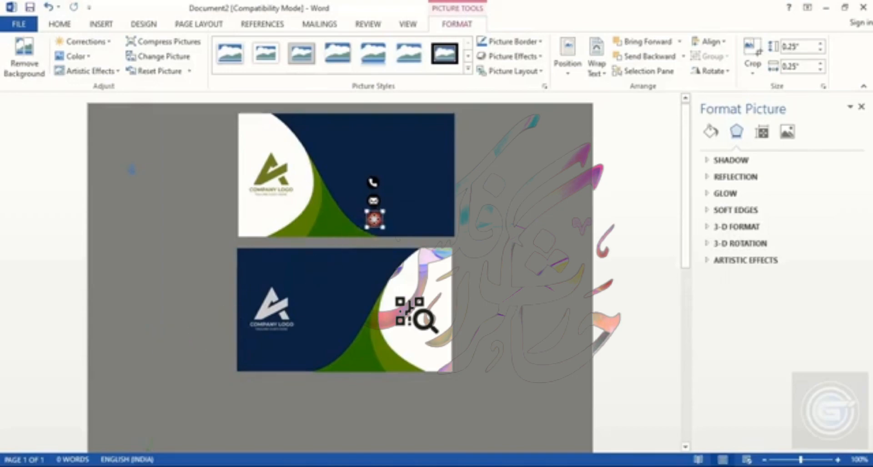
ctrl+click(373, 201)
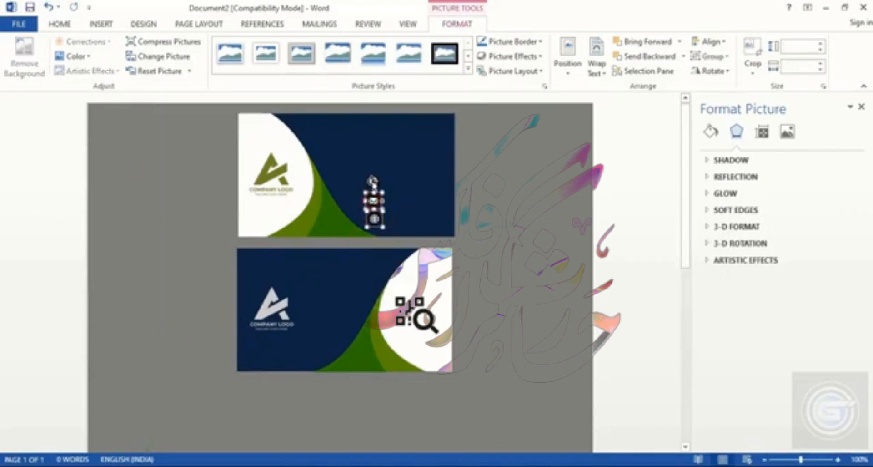
key(Left)
key(Left)
key(Left)
key(Left)
key(Left)
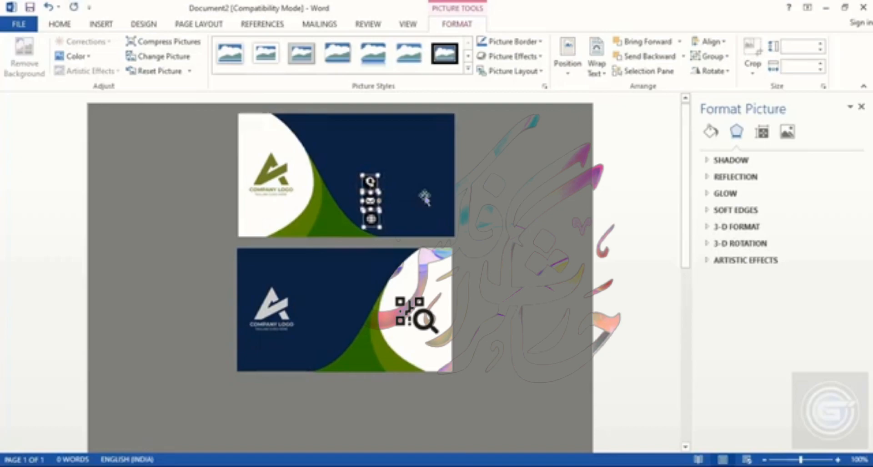
Step: Recolor the selected contact icons with a green recolor option
click(788, 132)
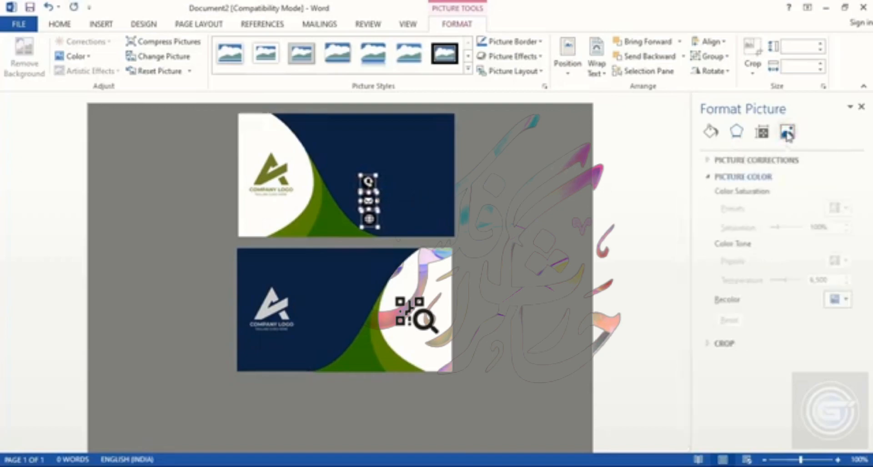
click(838, 299)
click(719, 418)
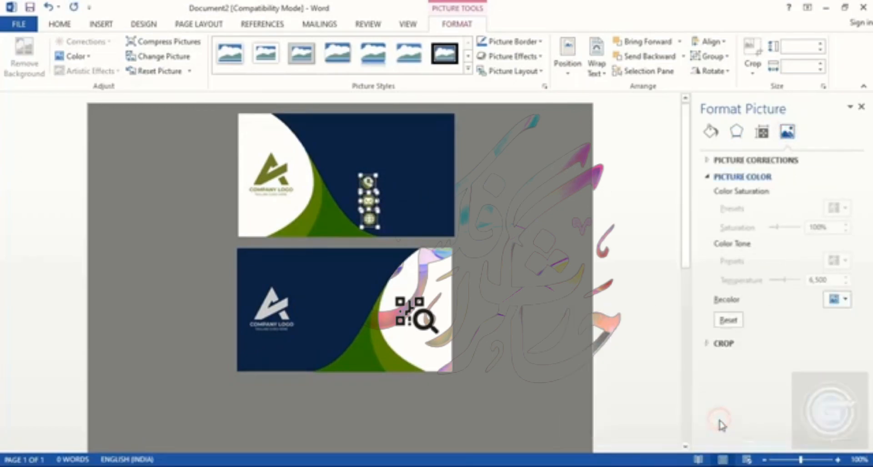
click(627, 287)
Step: Draw a text box above the icons, enter the cardholder's name, and shrink its height to about 0.28 inches
click(95, 25)
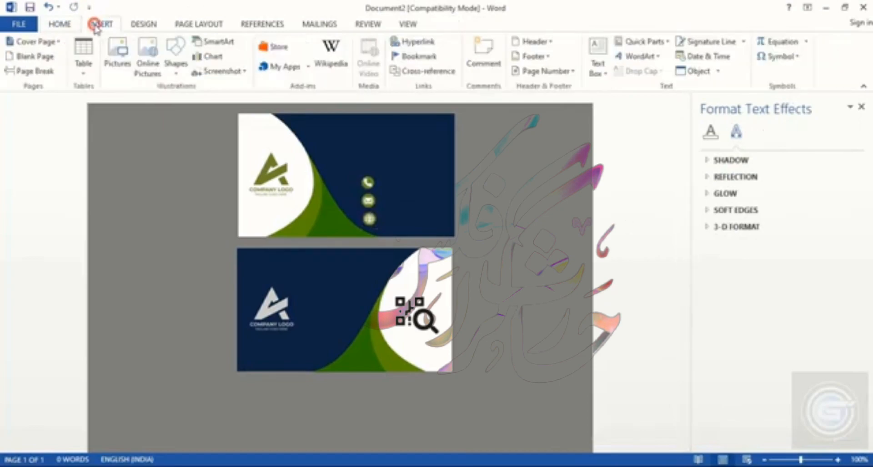
click(597, 59)
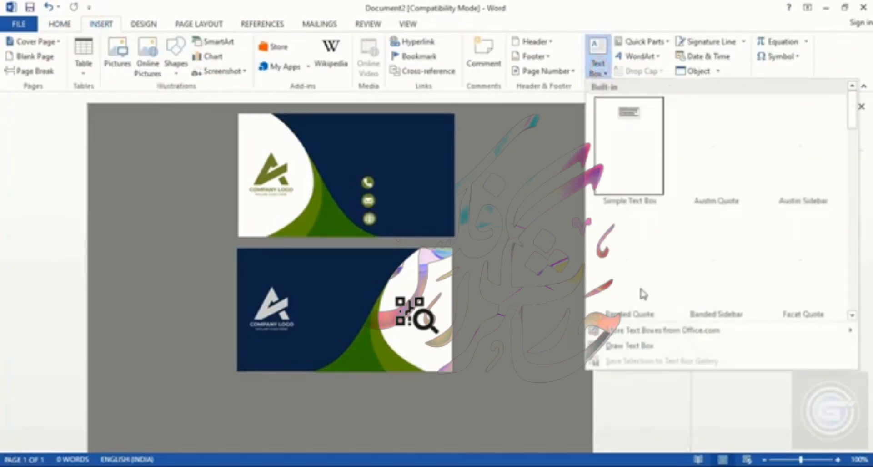
click(620, 347)
drag(328, 128, 431, 158)
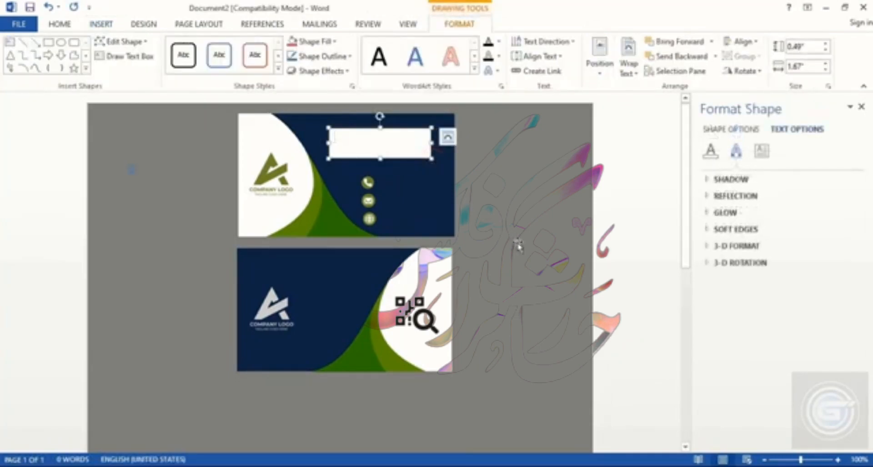
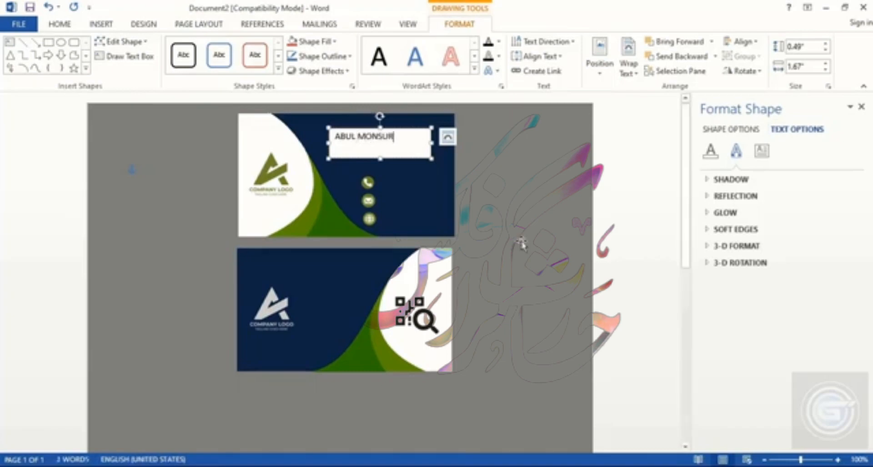
drag(381, 159, 380, 146)
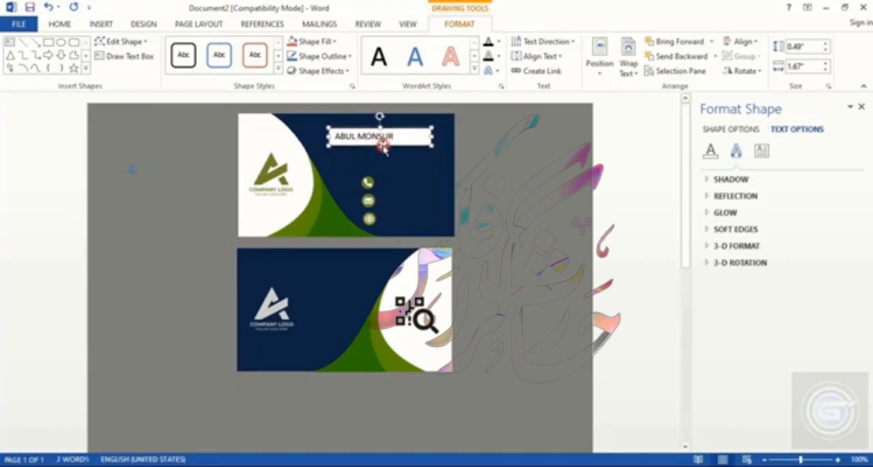
Step: Set the name text box to no fill and no line
right_click(412, 133)
click(457, 363)
click(720, 198)
click(718, 294)
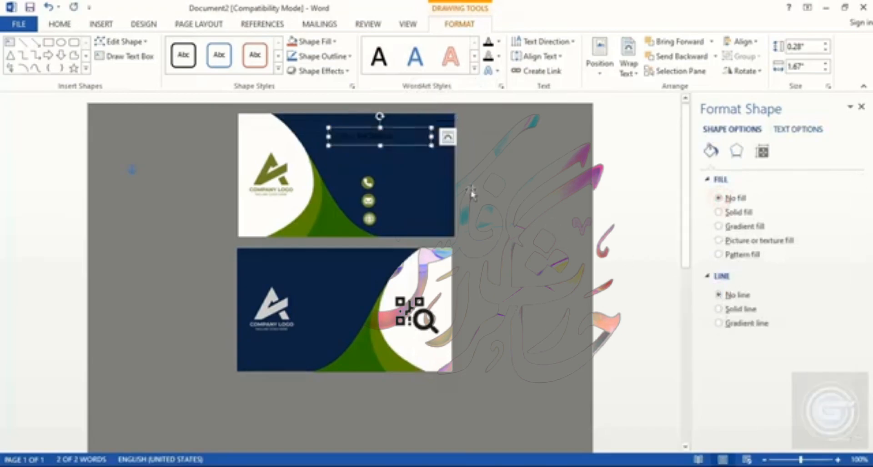
Step: Set the name text colour to white
click(51, 28)
click(262, 66)
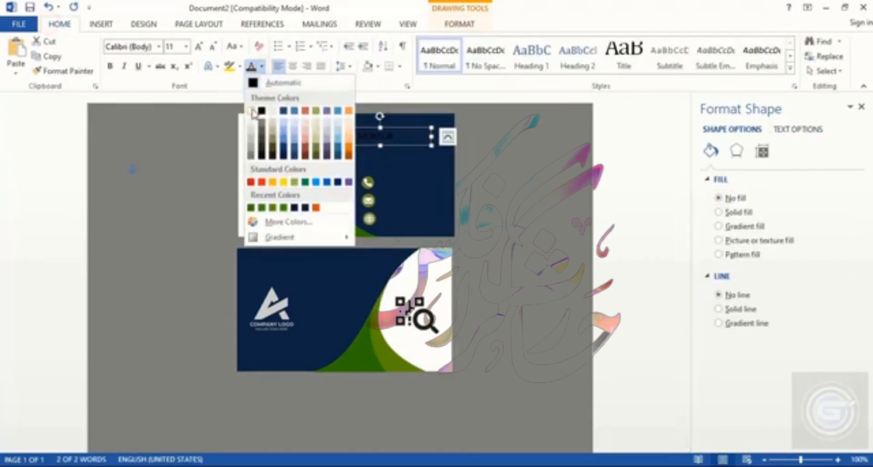
click(251, 110)
Step: Make the second word of the name bold and green
double_click(389, 137)
click(110, 67)
click(262, 66)
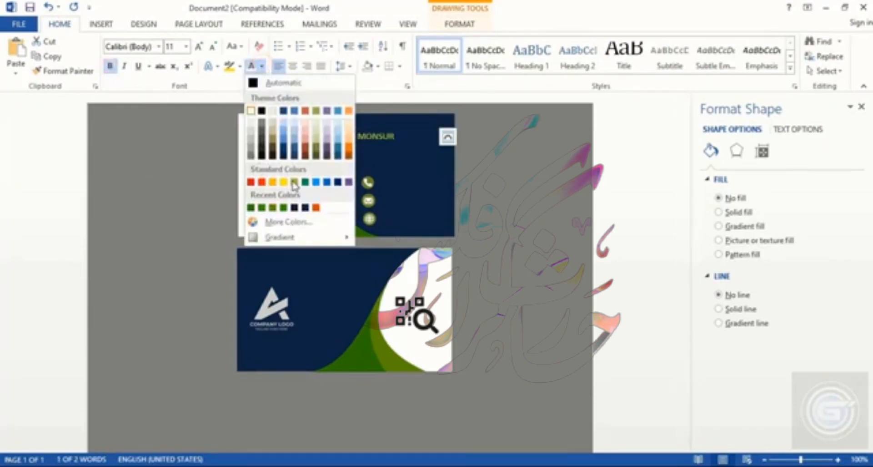
click(294, 182)
Step: Move the name text box slightly right and down on the navy area
click(400, 137)
drag(403, 137, 418, 136)
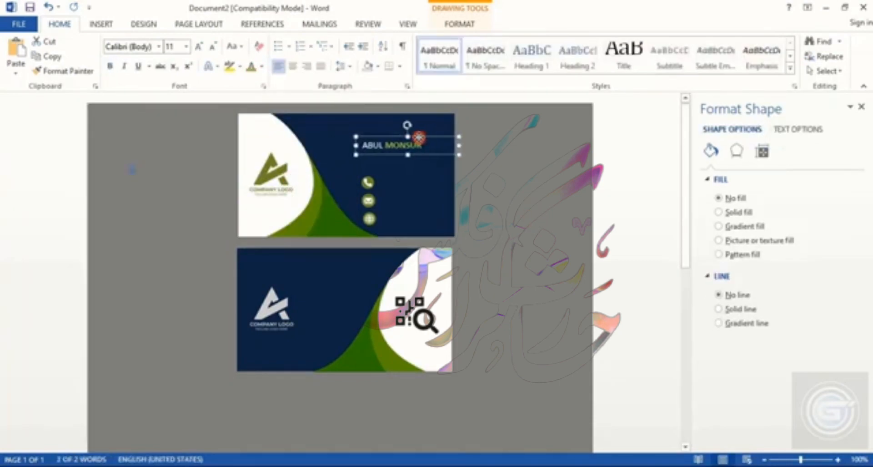
click(526, 236)
Step: Add a second line reading OPERATION MANAGER below the name and set its font size to 7
click(396, 143)
ctrl+drag(393, 136, 392, 146)
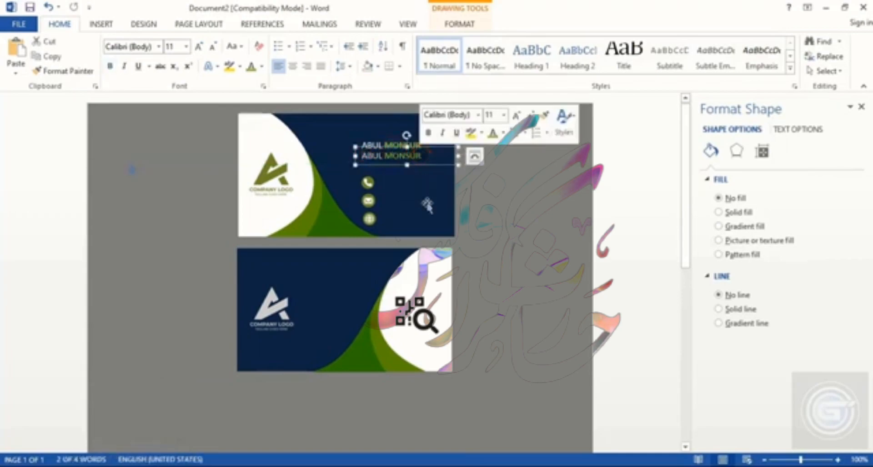
text(op)
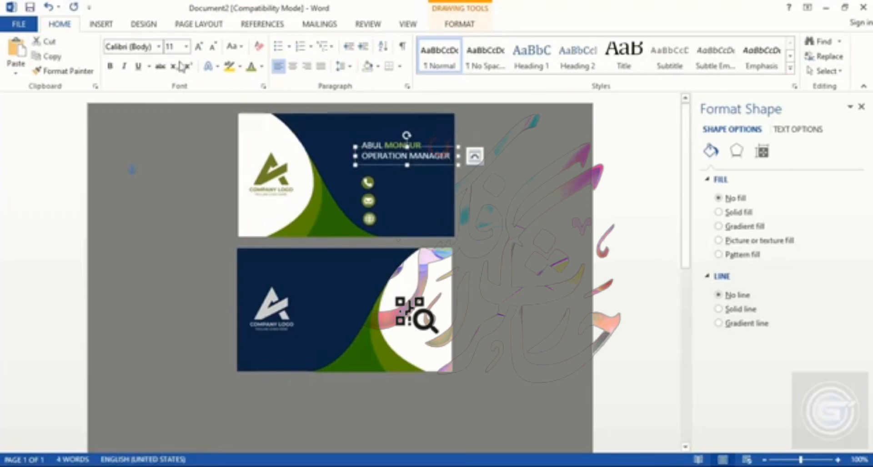
click(176, 46)
text(7)
key(Return)
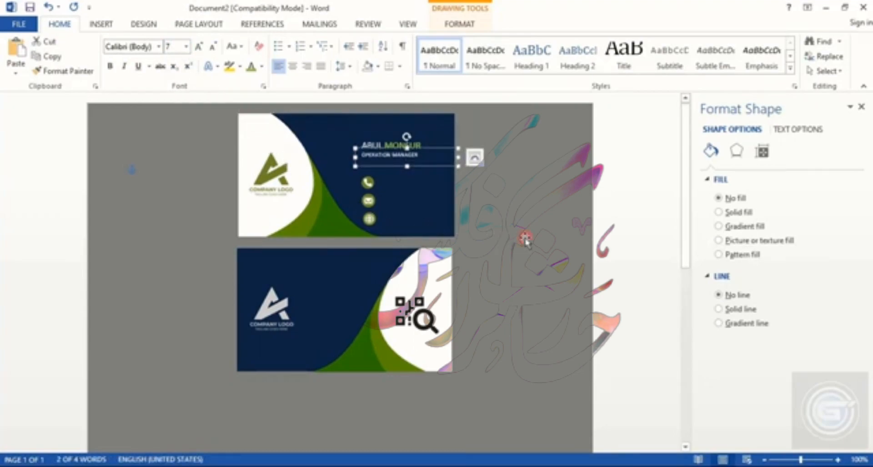
Step: Adjust the name text box's size and position above the icons
click(400, 172)
click(418, 148)
drag(419, 148, 422, 153)
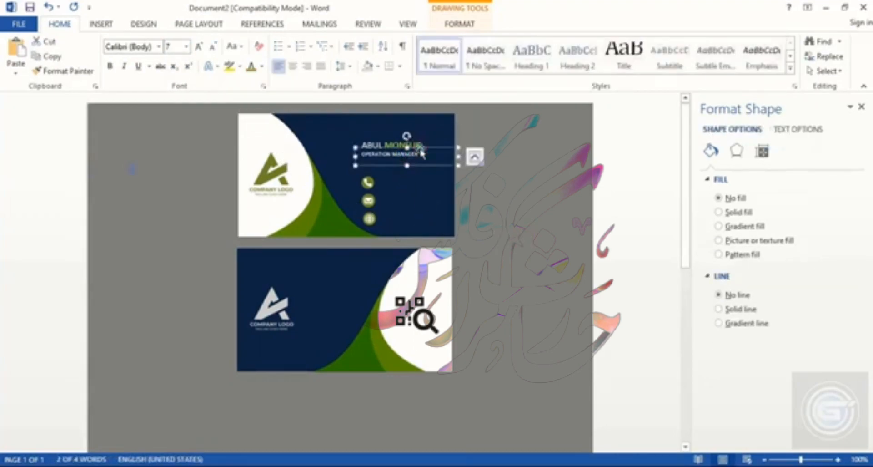
click(563, 239)
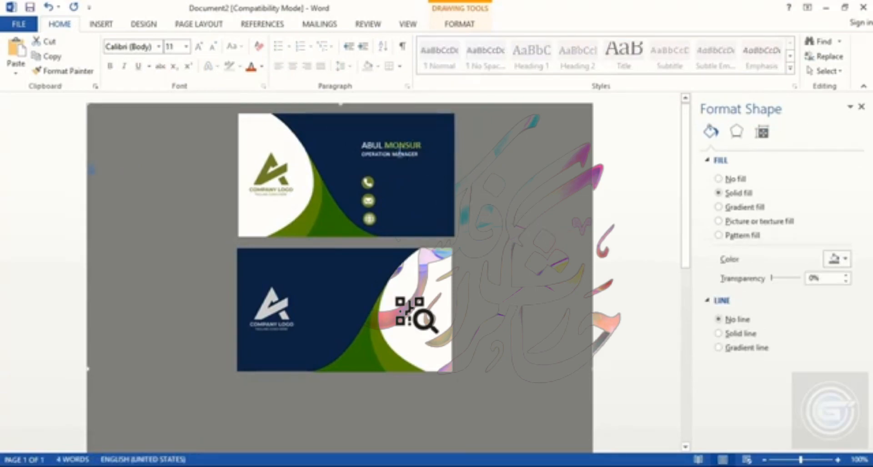
click(810, 462)
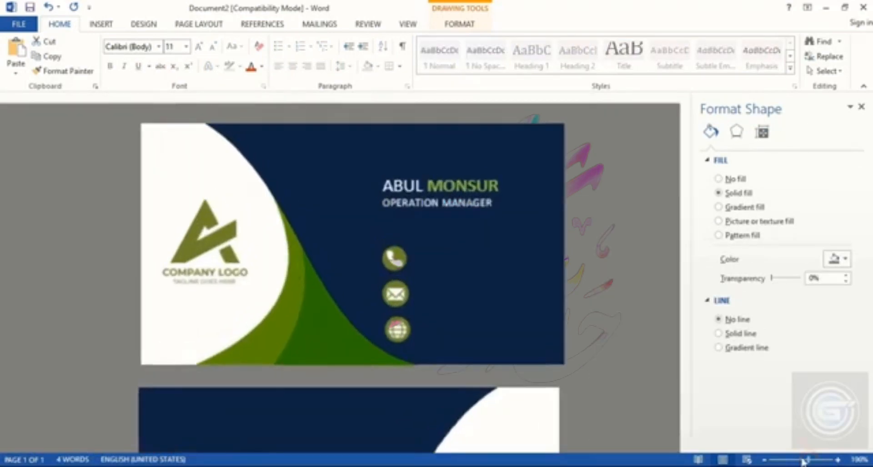